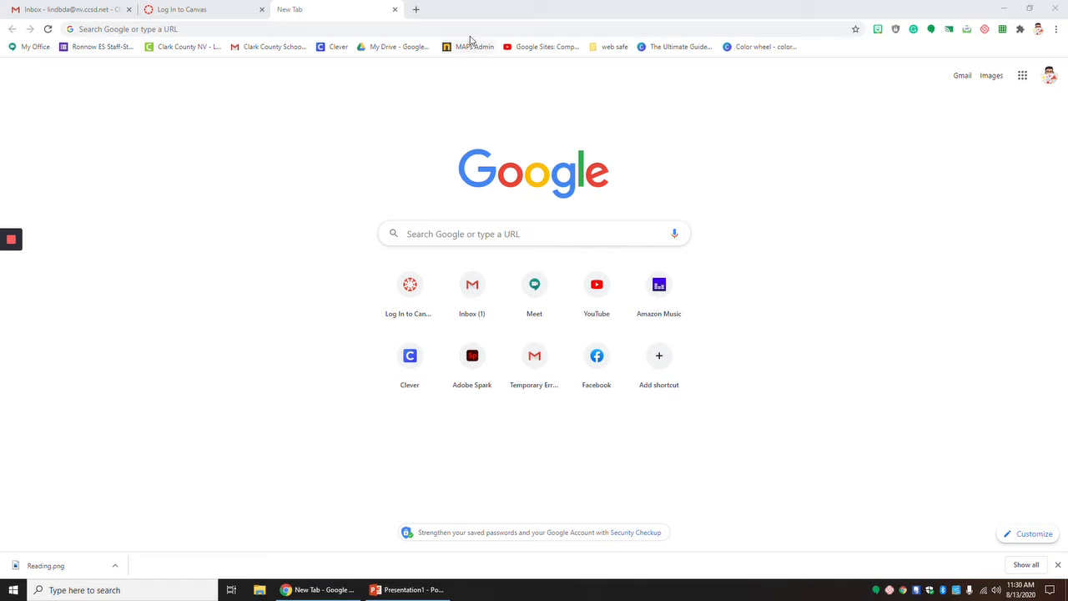
Step: Go to pixlr.com and launch the Pixlr X editor
{"action": "left_click", "coordinate": [471, 30]}
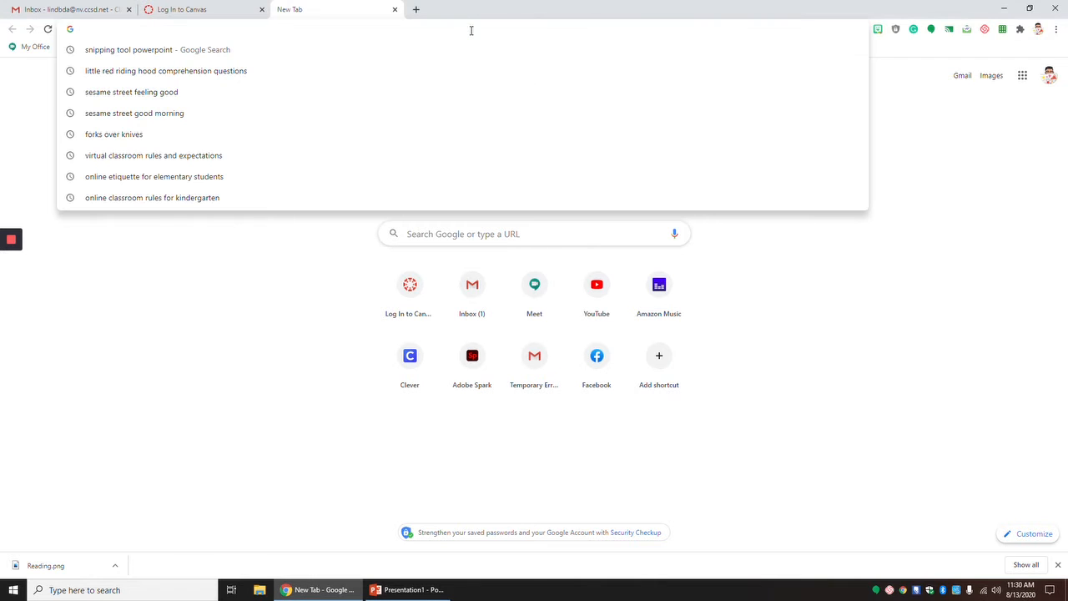
{"action": "type", "text": "pix"}
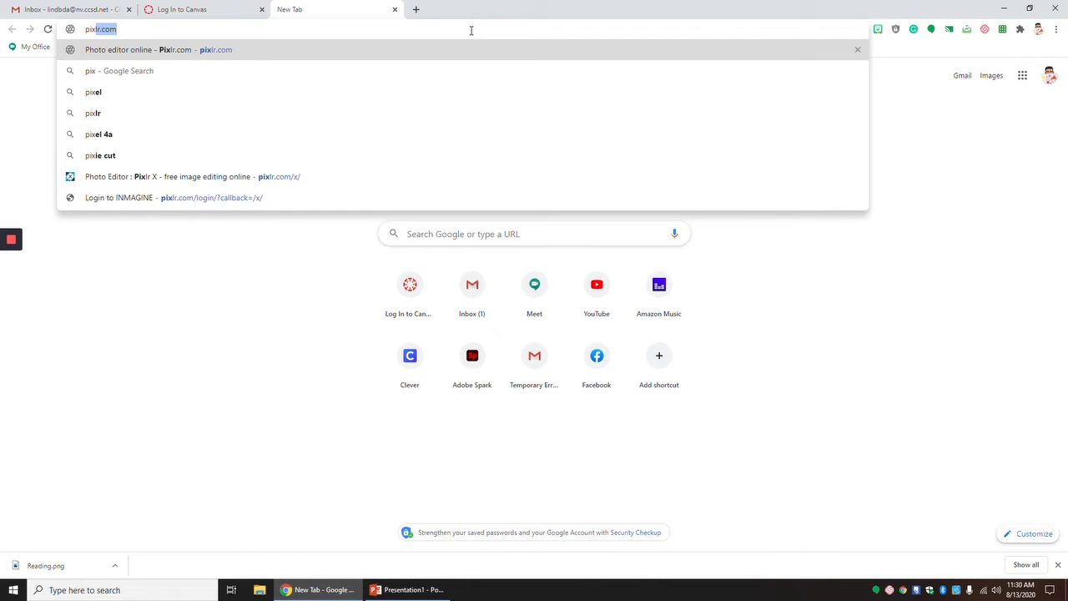
{"action": "type", "text": "lr."}
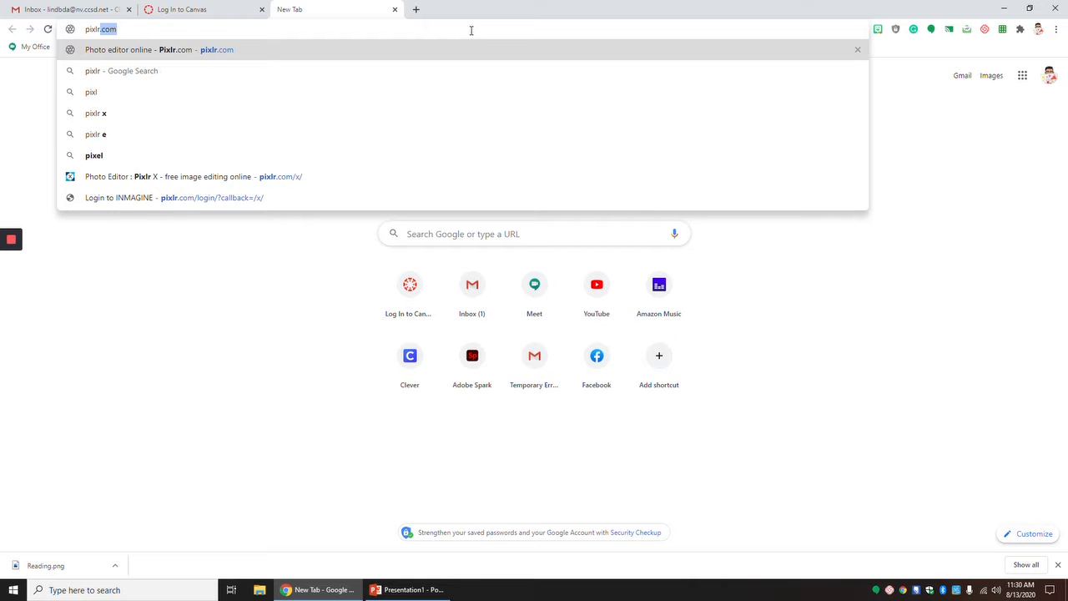
{"action": "type", "text": "com"}
{"action": "key", "text": "Return"}
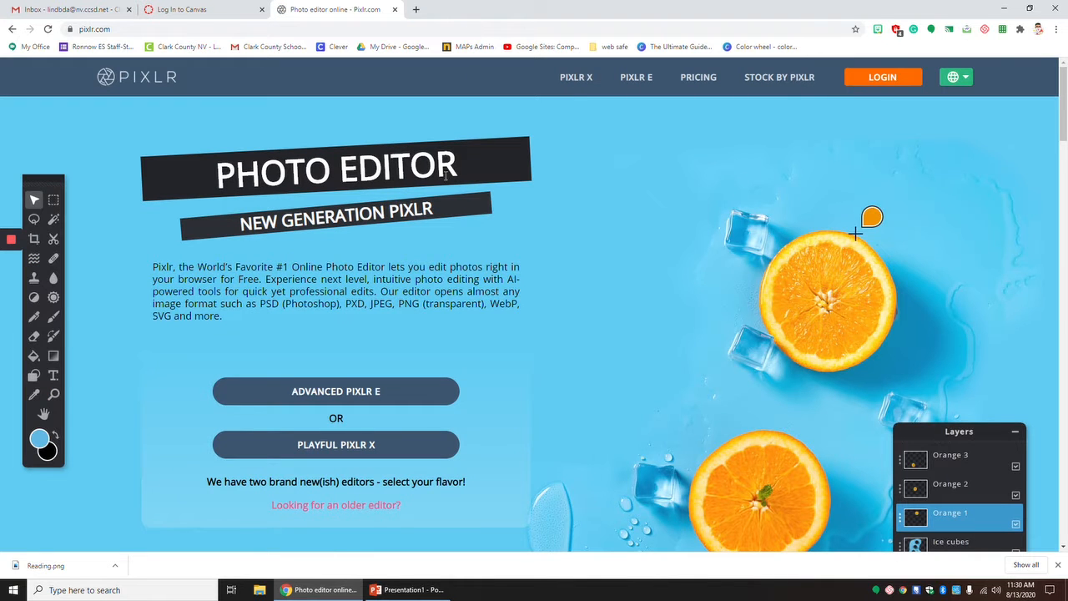
{"action": "left_click", "coordinate": [352, 456]}
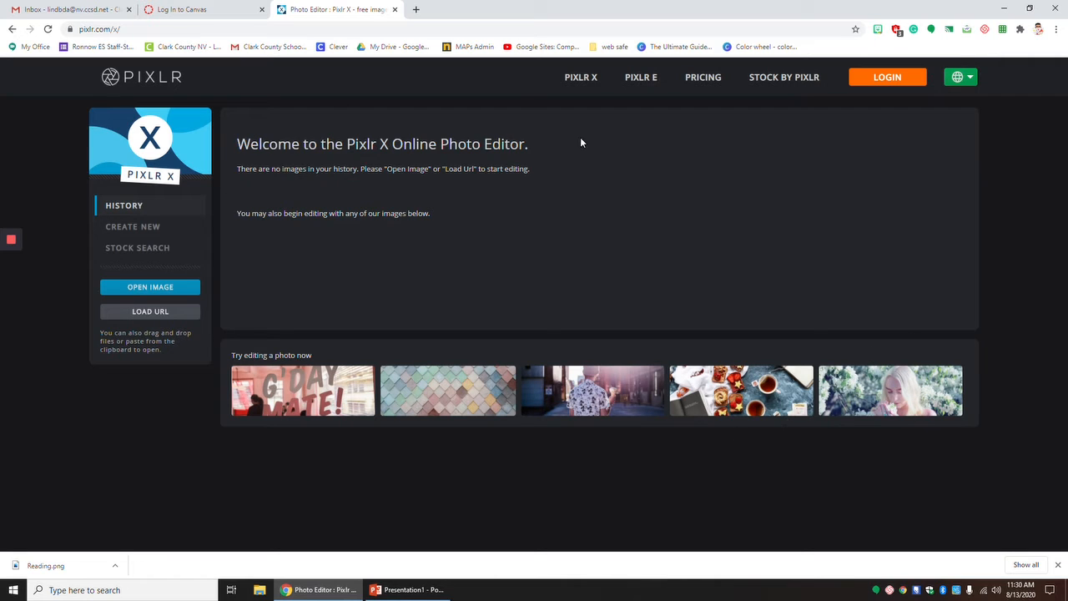
Step: Create a new 512x512 canvas from the Icon preset, named "Reading Button"
{"action": "left_click", "coordinate": [144, 230]}
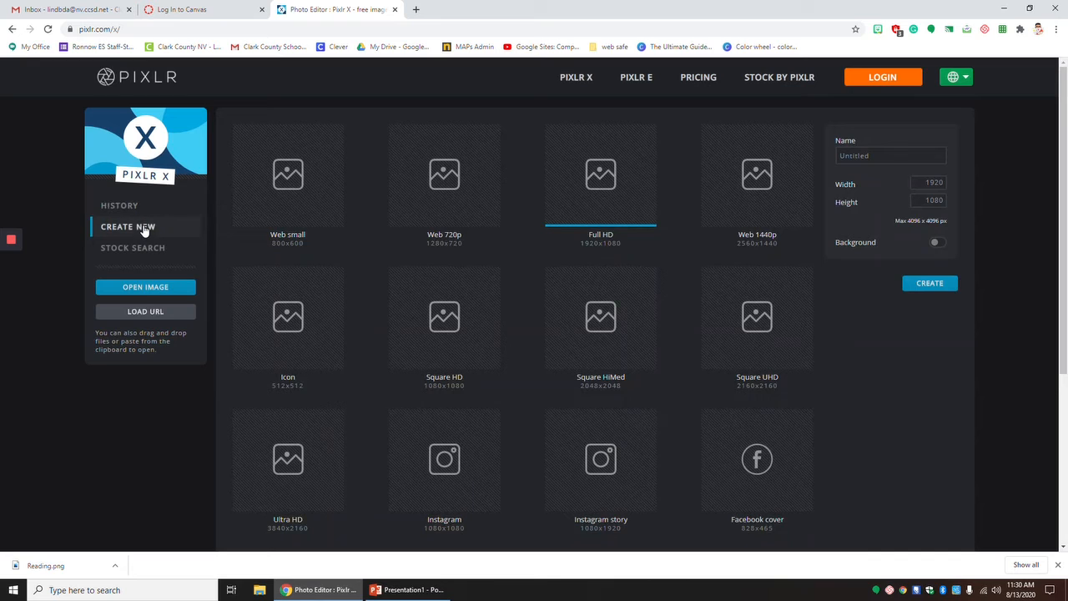
{"action": "left_click", "coordinate": [299, 328]}
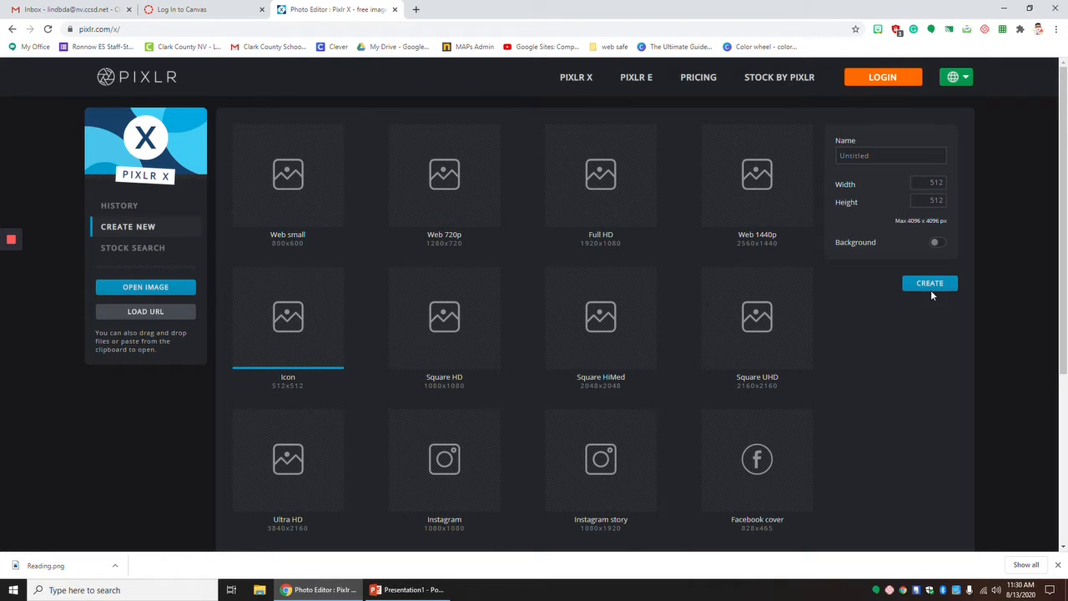
{"action": "left_click", "coordinate": [890, 156]}
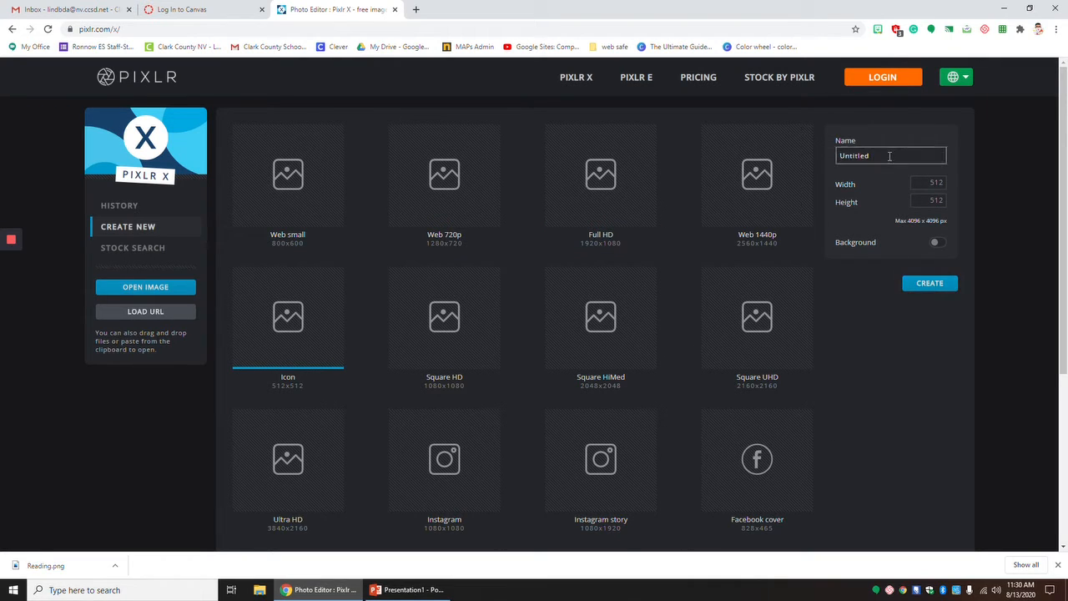
{"action": "double_click", "coordinate": [890, 156]}
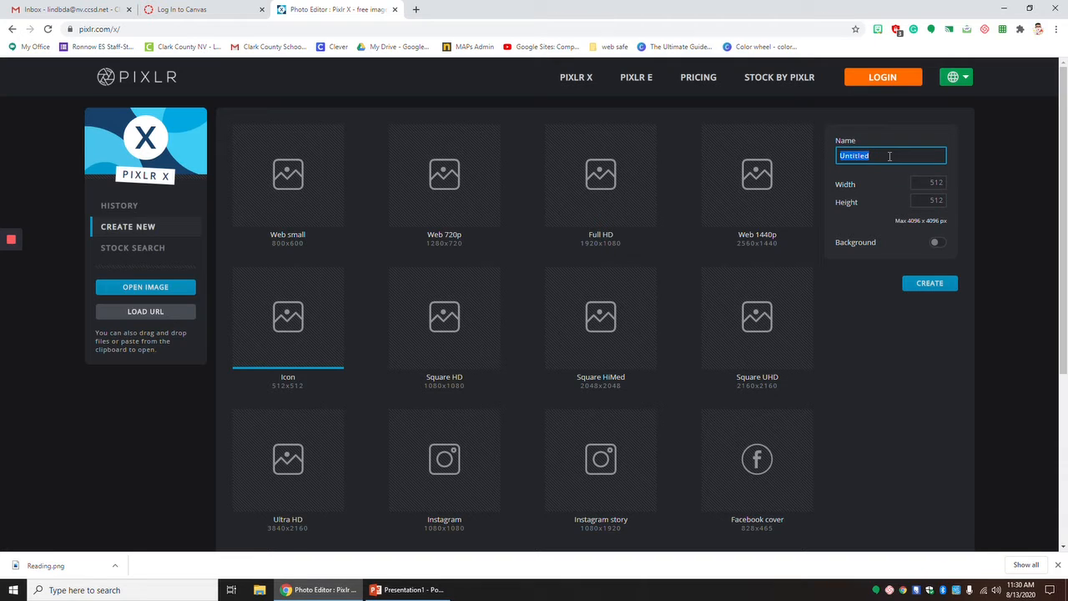
{"action": "type", "text": "Reading Button"}
{"action": "left_click", "coordinate": [925, 284]}
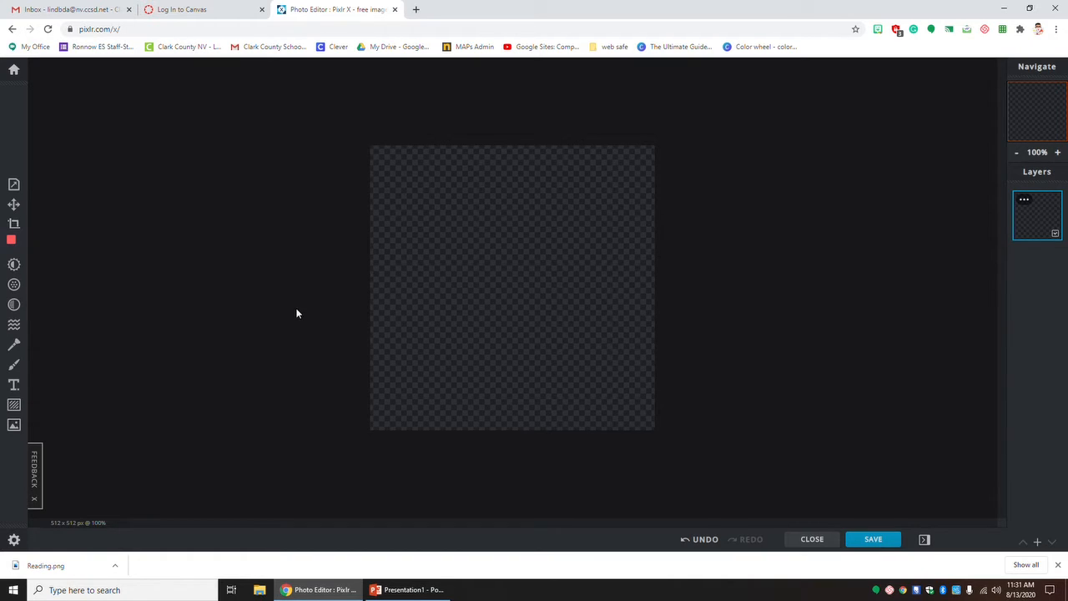
Step: Import Reading.png from the Desktop, opening it as a new document
{"action": "left_click", "coordinate": [13, 426]}
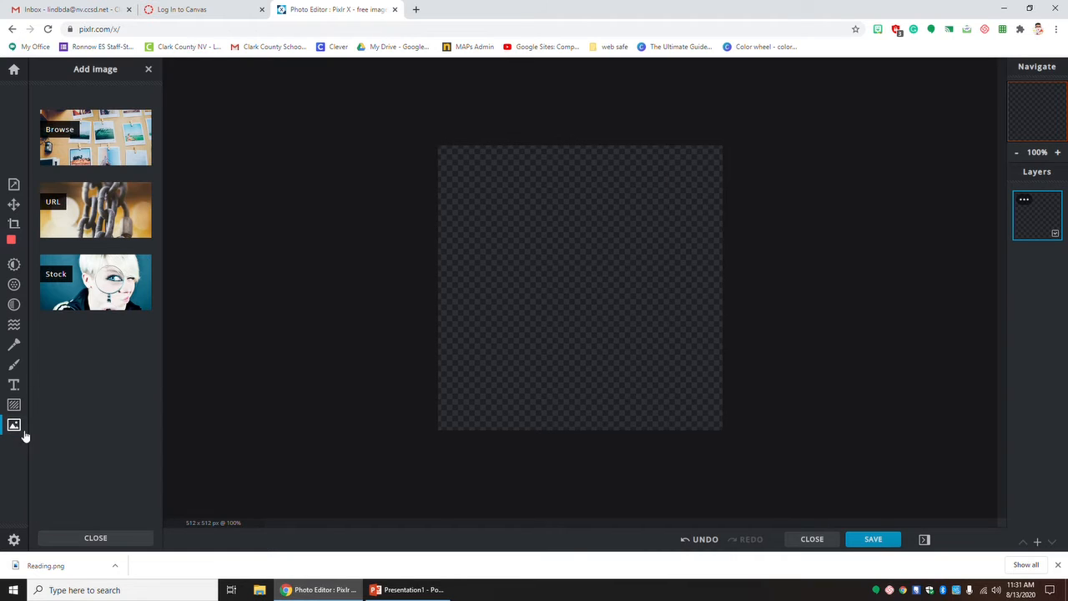
{"action": "left_click", "coordinate": [71, 134]}
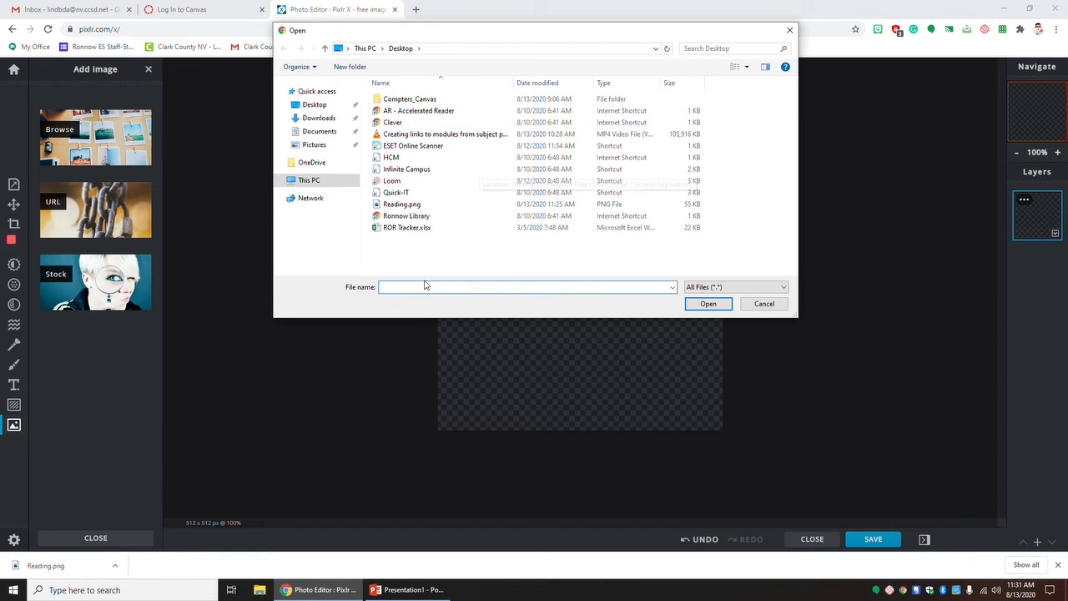
{"action": "left_click", "coordinate": [401, 205]}
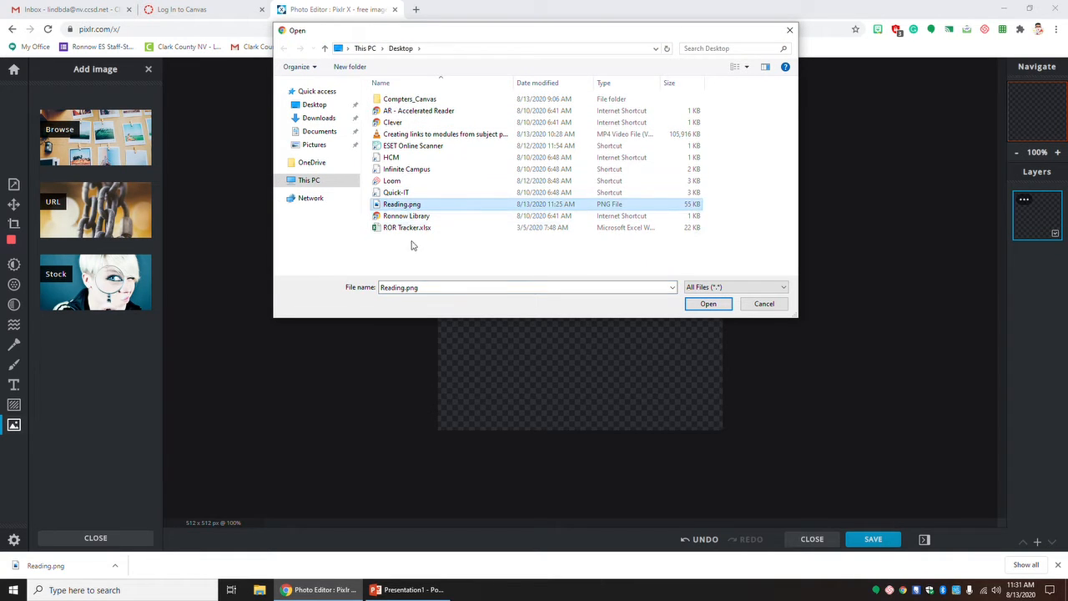
{"action": "left_click", "coordinate": [709, 304]}
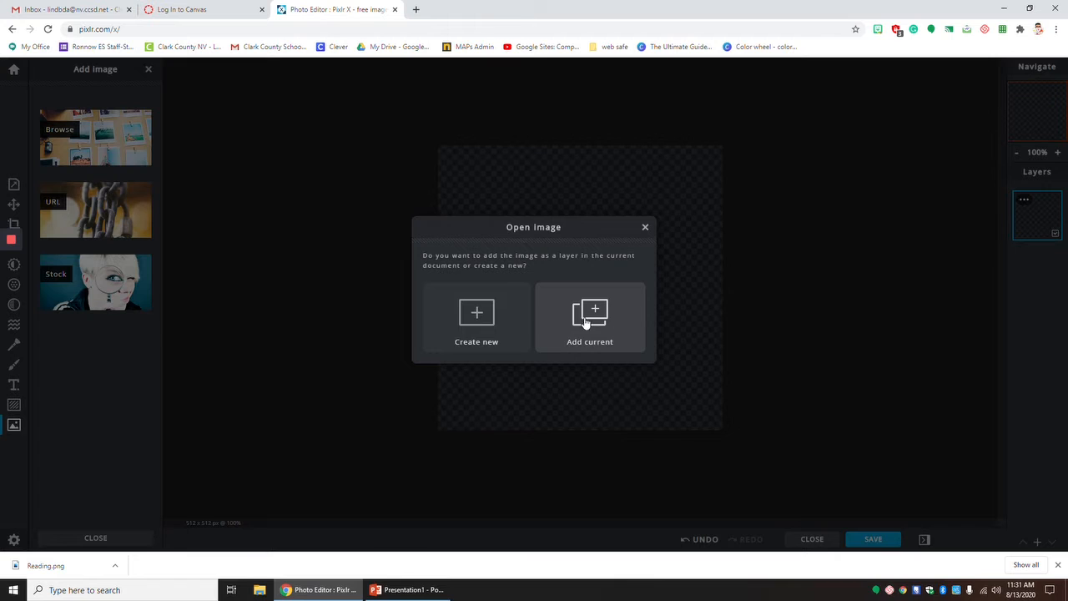
{"action": "left_click", "coordinate": [476, 316]}
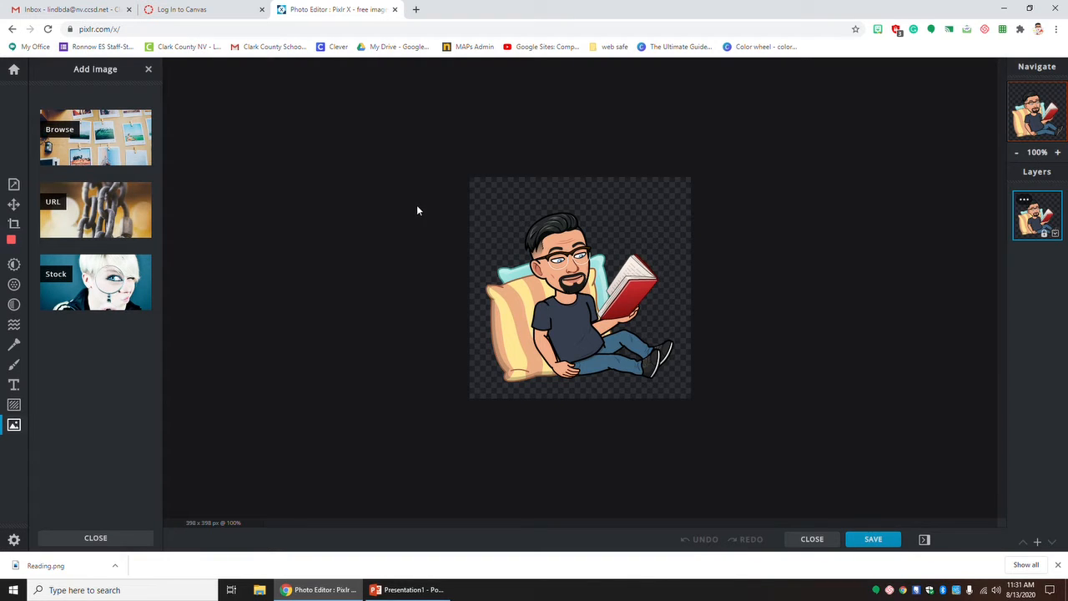
Step: Unlock the character image's layer and move it down about 18 px to leave room above the head
{"action": "left_click", "coordinate": [13, 205]}
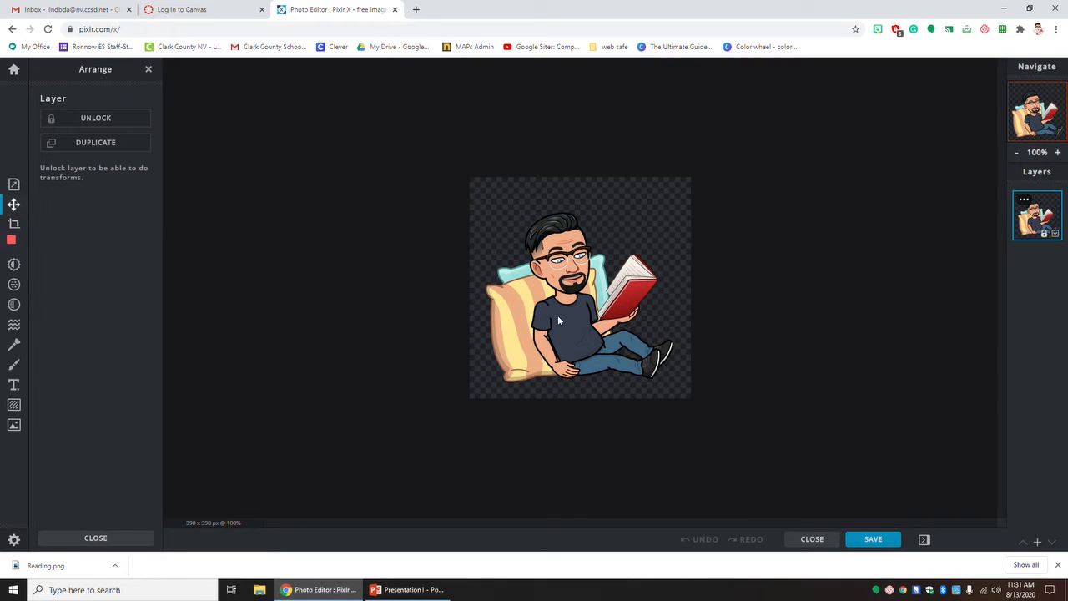
{"action": "left_click", "coordinate": [103, 120]}
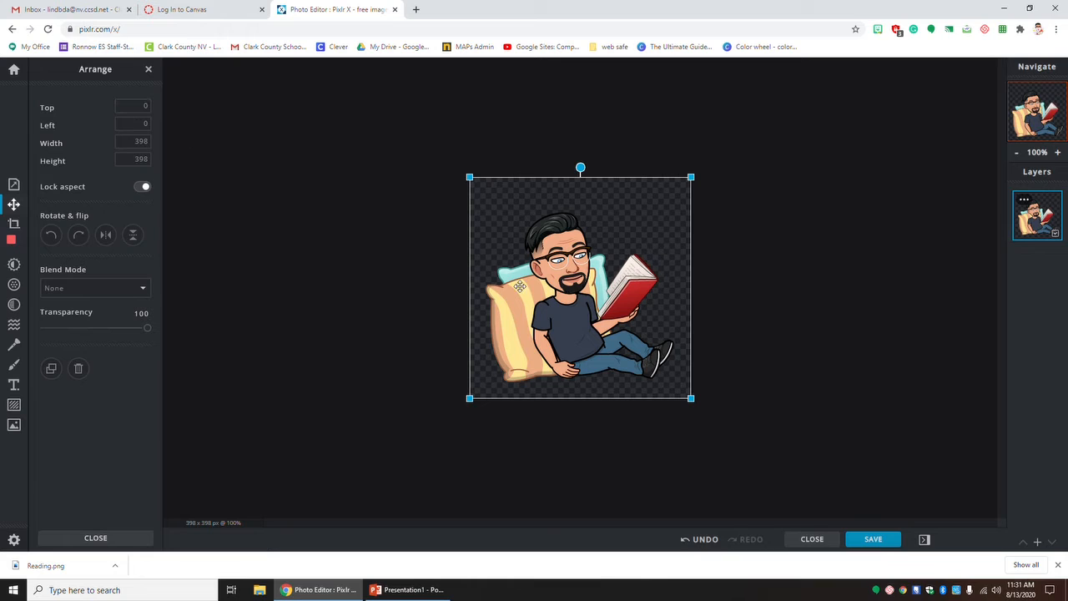
{"action": "left_click_drag", "start_coordinate": [580, 303], "coordinate": [579, 312]}
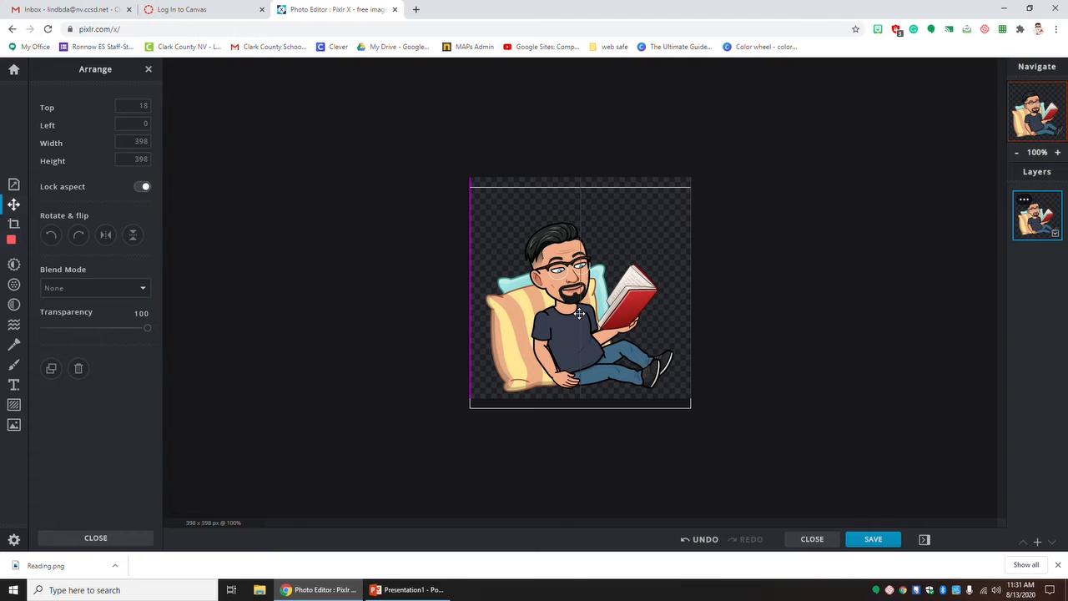
{"action": "left_click_drag", "start_coordinate": [580, 312], "coordinate": [579, 312]}
{"action": "left_click", "coordinate": [368, 249]}
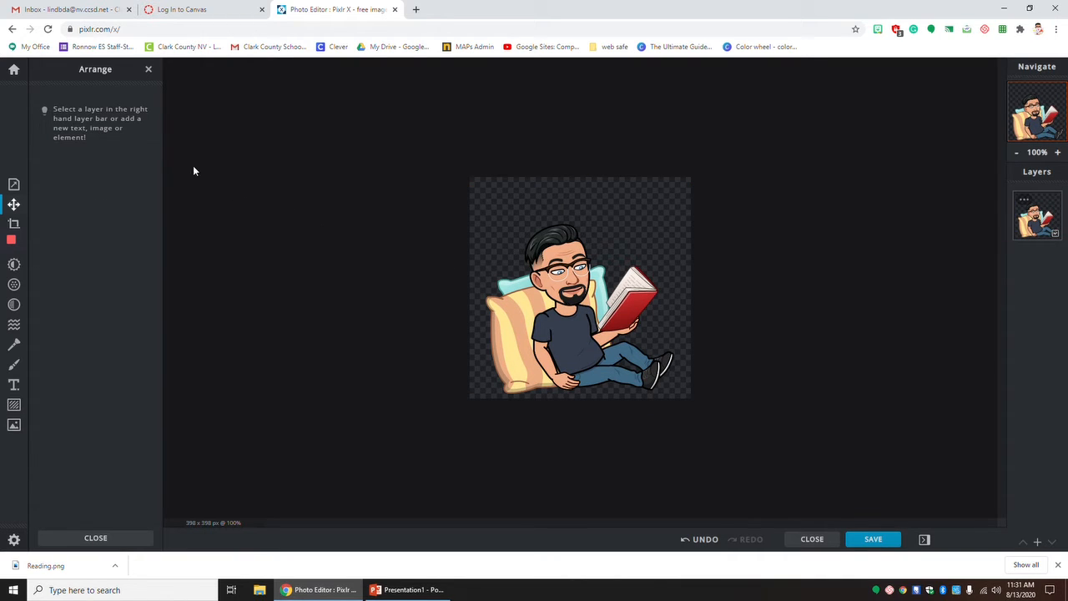
Step: Add a text layer with the word "Reading" and move it to the canvas's upper edge, above the character
{"action": "left_click", "coordinate": [15, 387]}
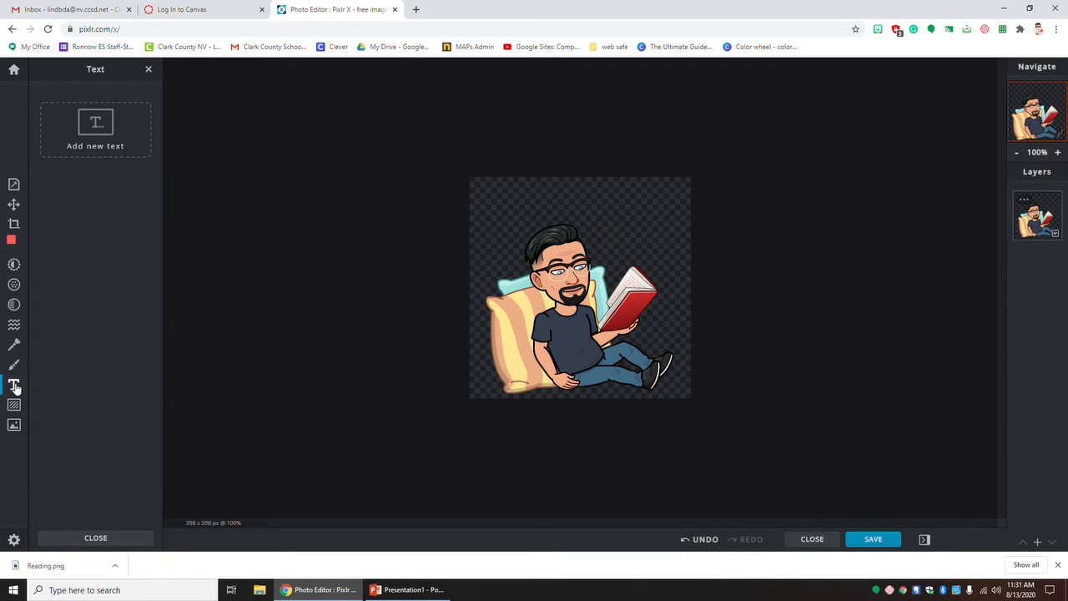
{"action": "left_click", "coordinate": [101, 138]}
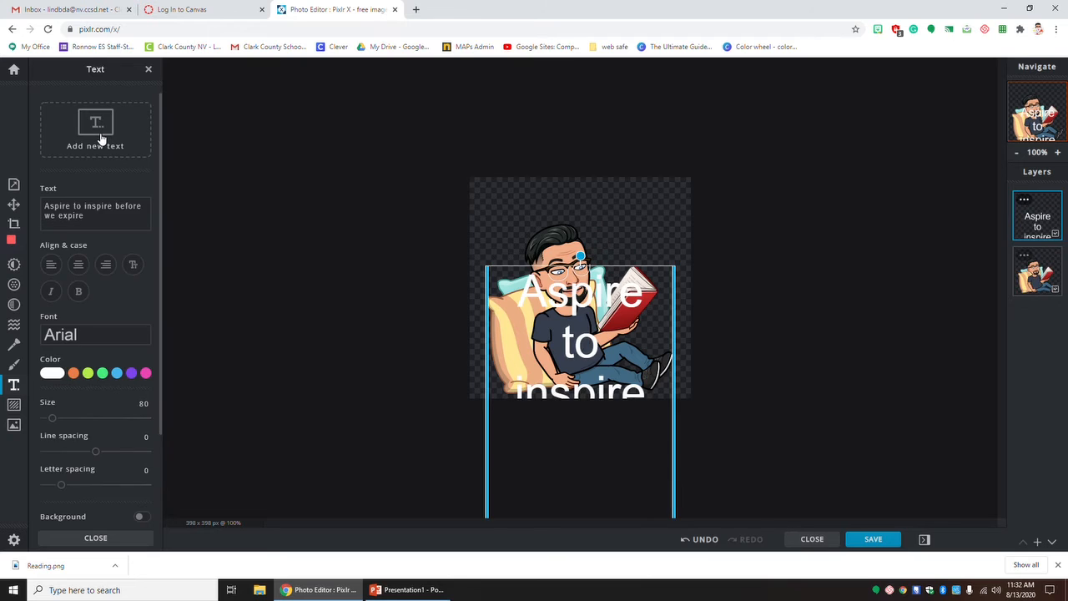
{"action": "left_click_drag", "start_coordinate": [97, 220], "coordinate": [40, 206]}
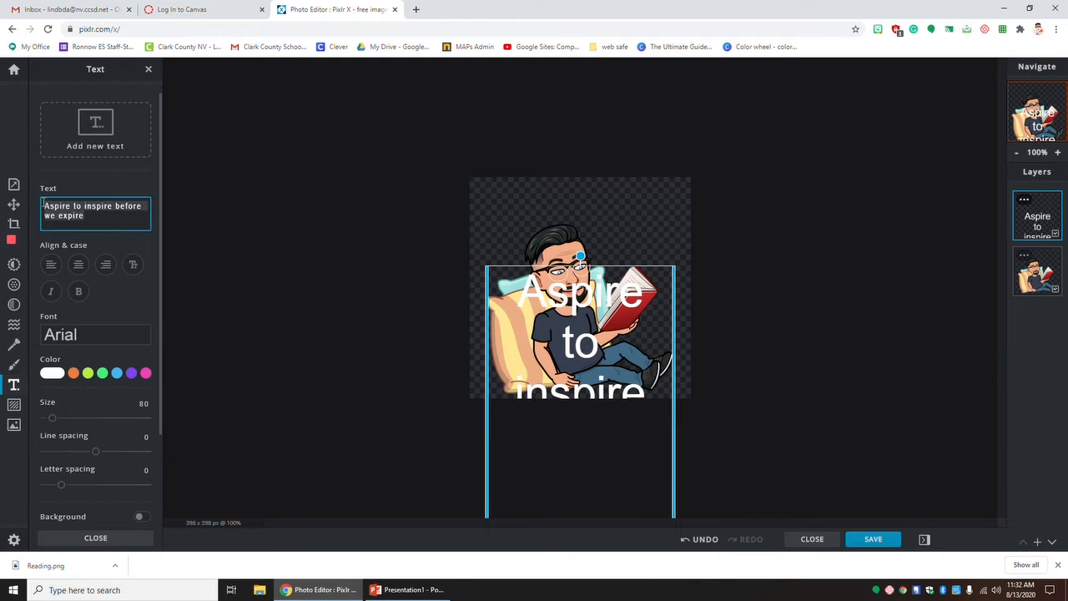
{"action": "type", "text": "Reading"}
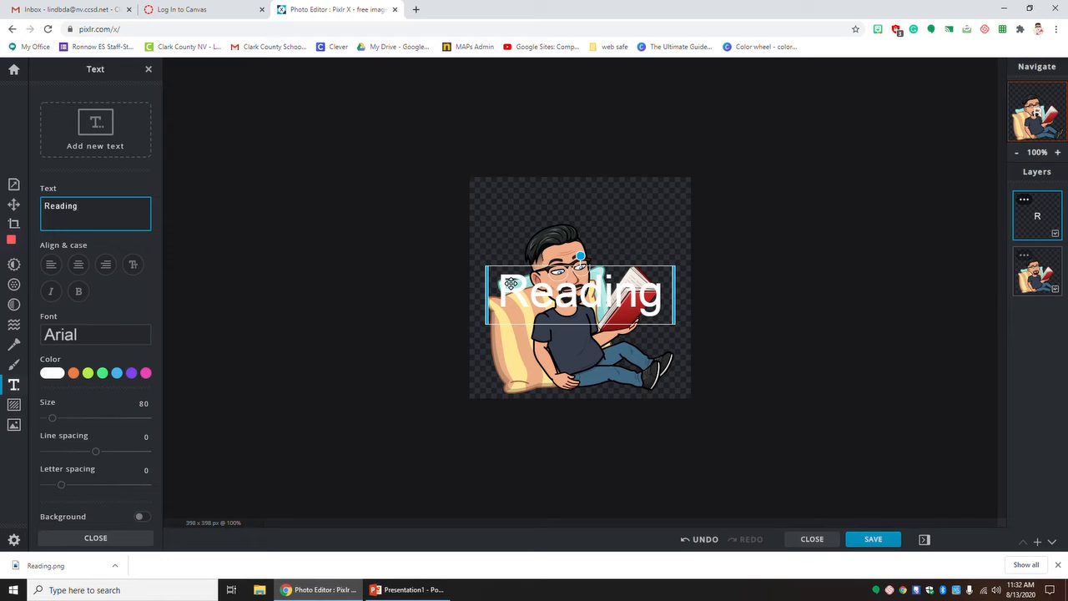
{"action": "left_click_drag", "start_coordinate": [511, 284], "coordinate": [512, 219]}
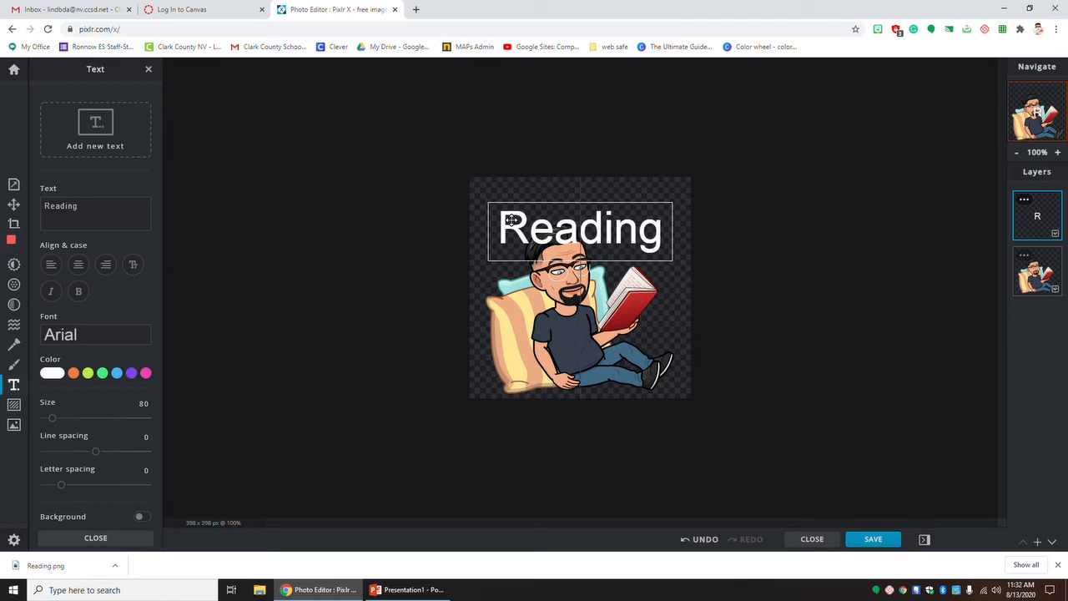
{"action": "left_click_drag", "start_coordinate": [511, 219], "coordinate": [510, 196]}
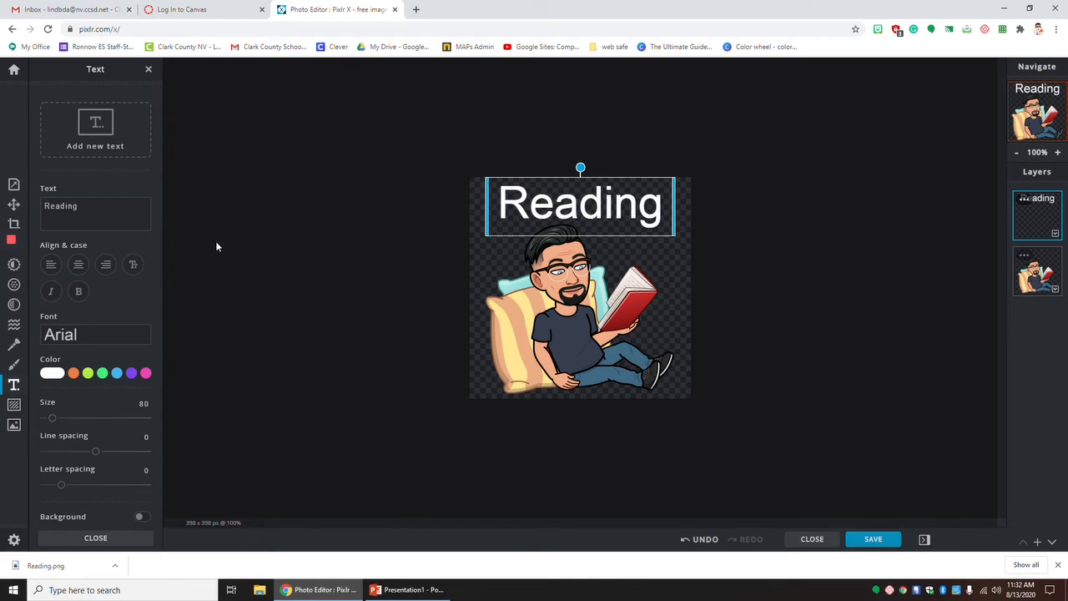
Step: Set the "Reading" text's font to Courier New and its color to black (#000000)
{"action": "left_click", "coordinate": [105, 339]}
{"action": "scroll", "coordinate": [97, 267], "scroll_direction": "down", "scroll_amount": 4}
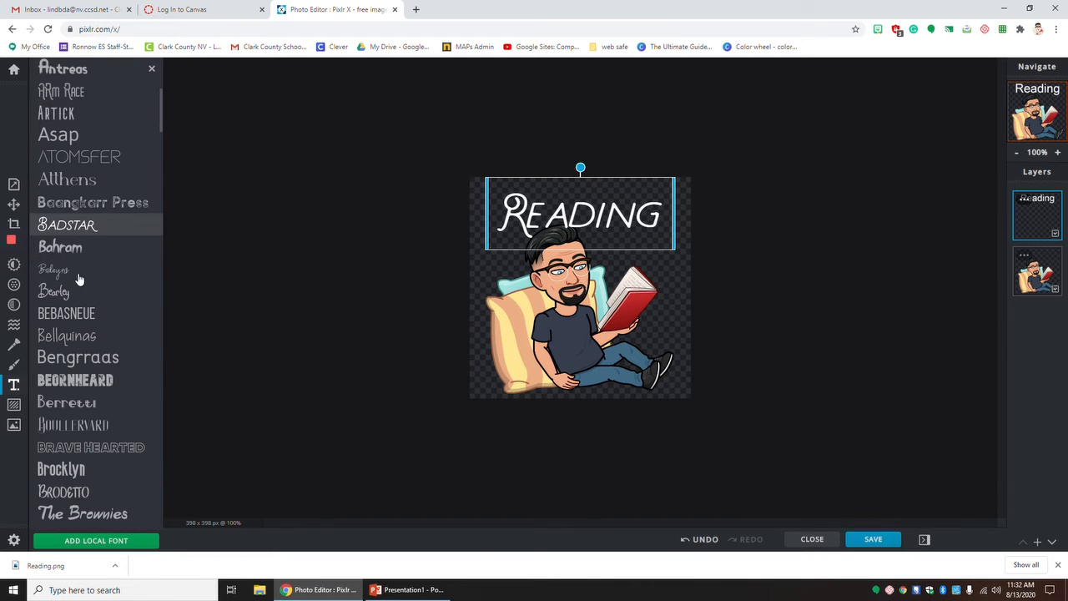
{"action": "scroll", "coordinate": [96, 356], "scroll_direction": "up", "scroll_amount": 5}
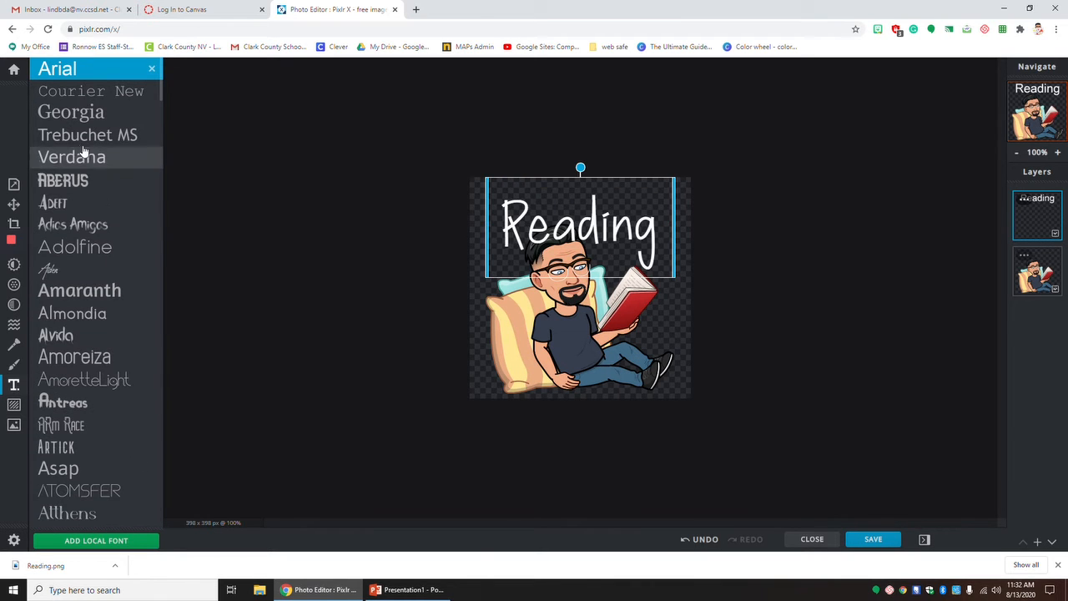
{"action": "left_click", "coordinate": [84, 92]}
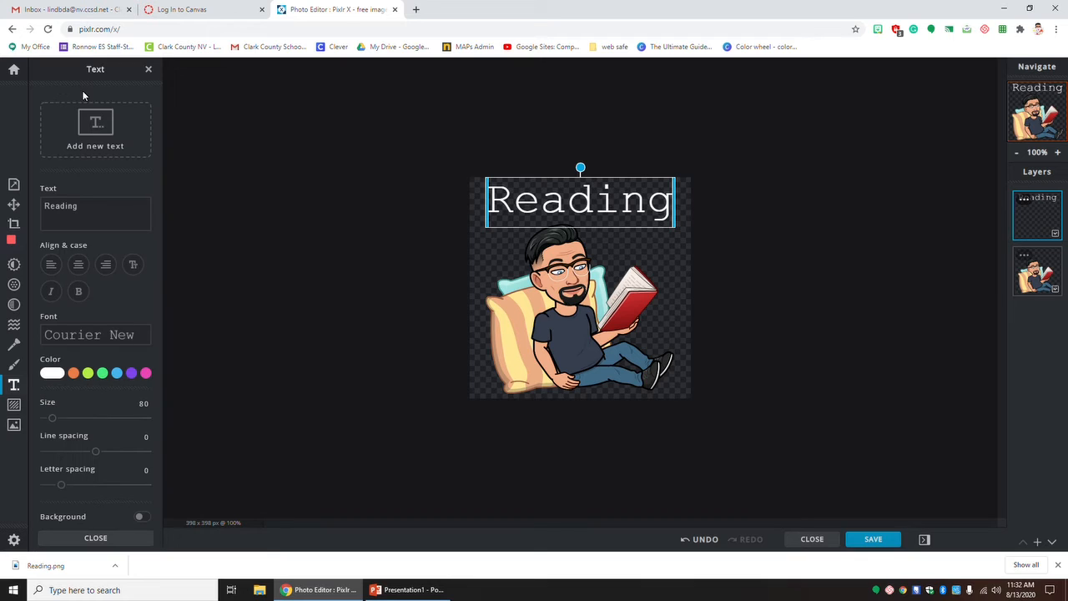
{"action": "left_click", "coordinate": [52, 373]}
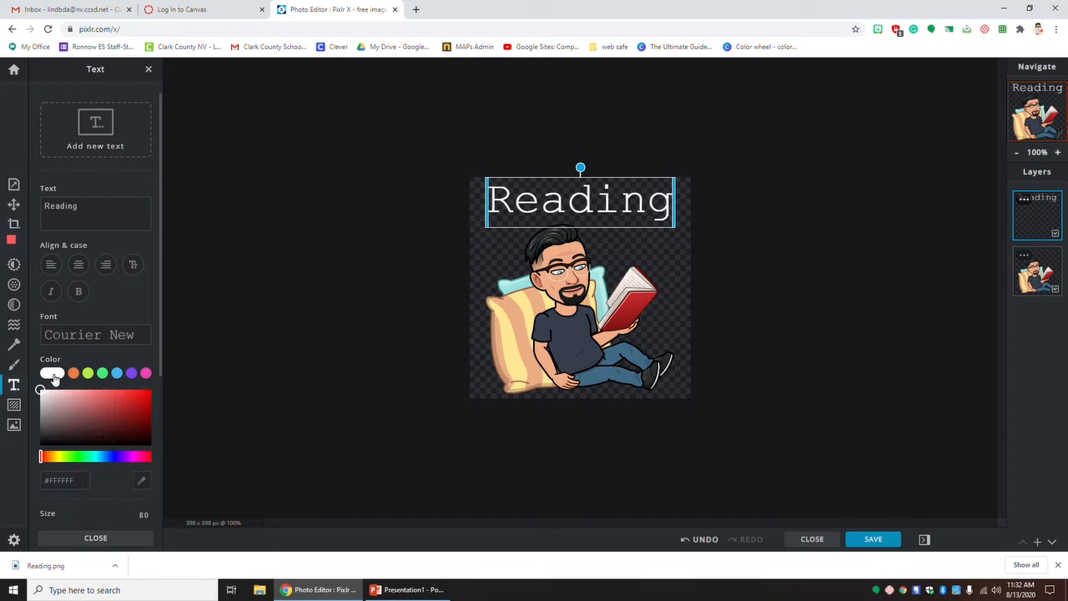
{"action": "mouse_move", "coordinate": [47, 445]}
{"action": "left_mouse_down"}
{"action": "mouse_move", "coordinate": [142, 443]}
{"action": "mouse_move", "coordinate": [39, 457]}
{"action": "left_mouse_up"}
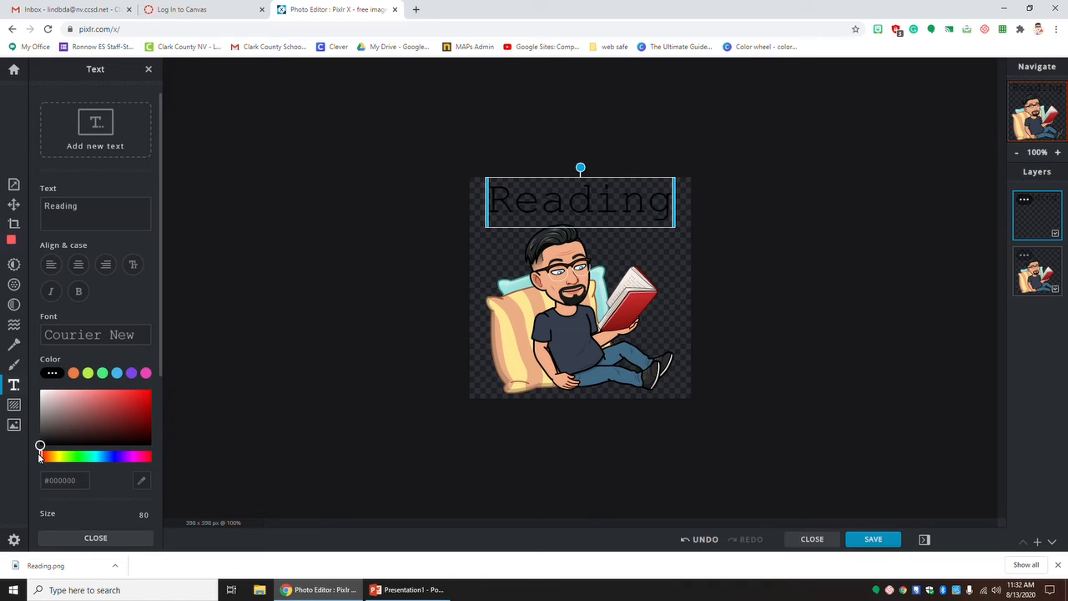
{"action": "left_click", "coordinate": [230, 412]}
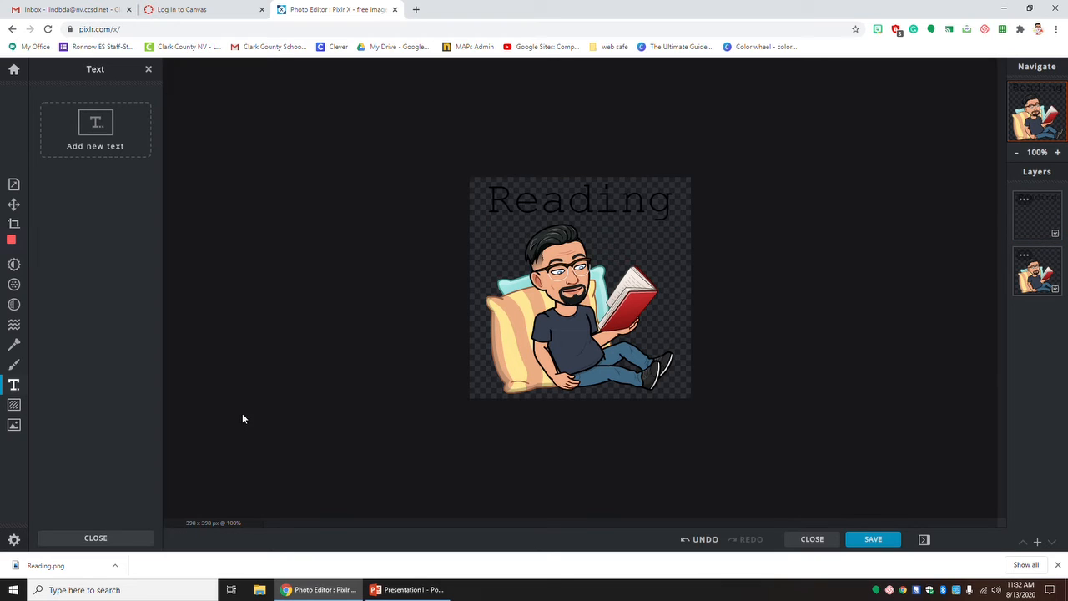
Step: Save the finished image in PNG format to the Desktop under the file name "reading Button"
{"action": "left_click", "coordinate": [878, 540]}
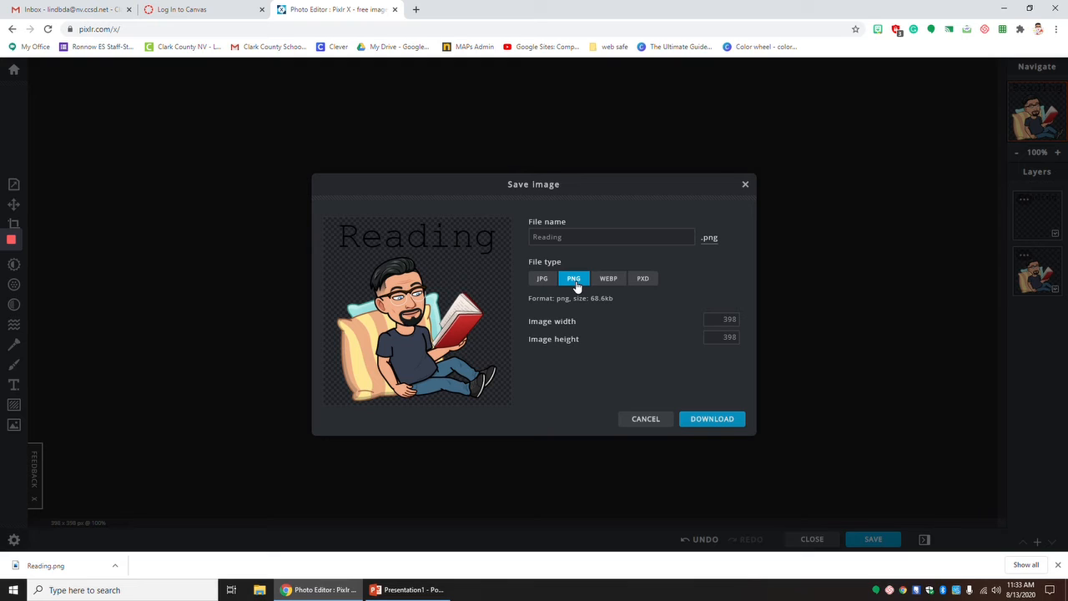
{"action": "left_click", "coordinate": [712, 419]}
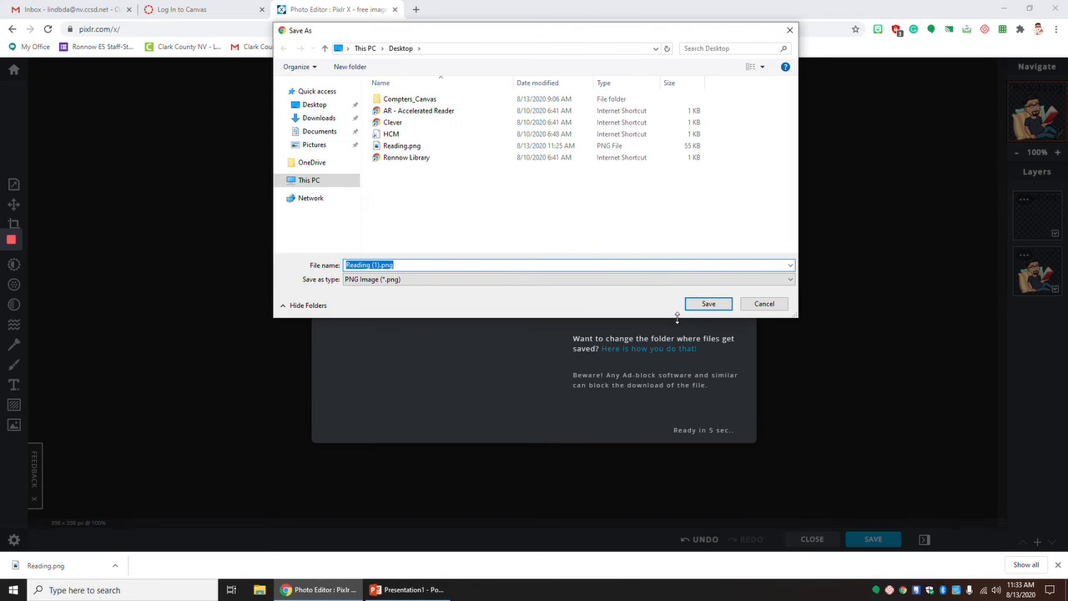
{"action": "type", "text": "r"}
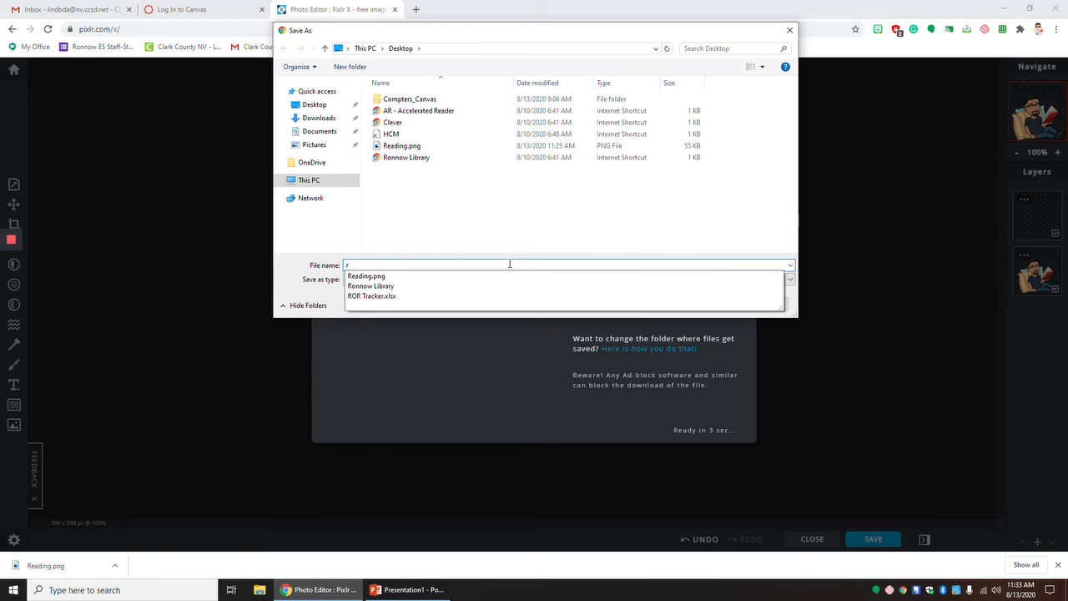
{"action": "type", "text": "eading"}
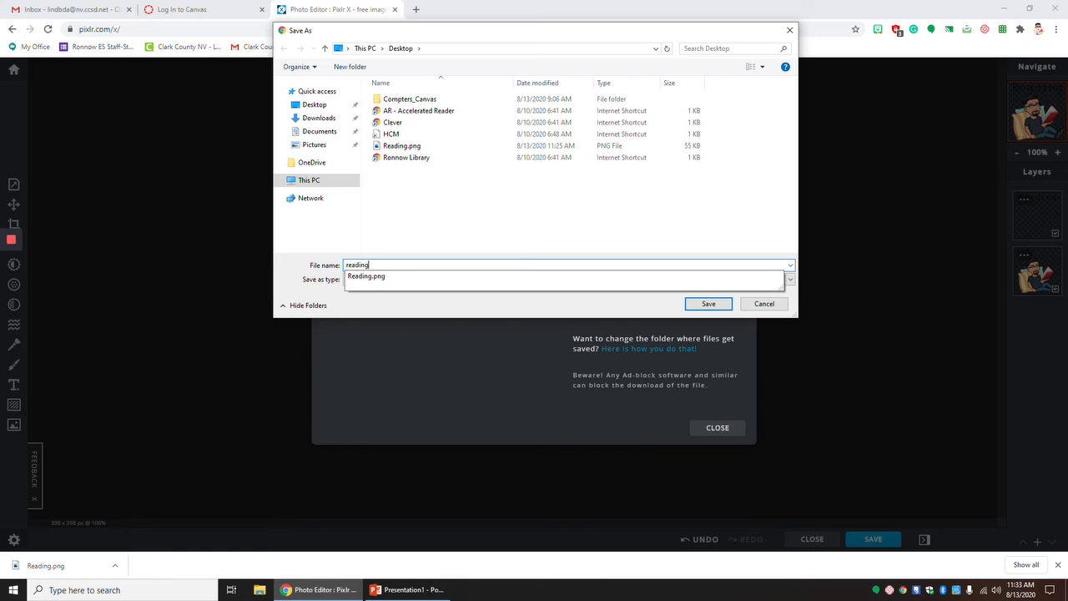
{"action": "type", "text": " Button"}
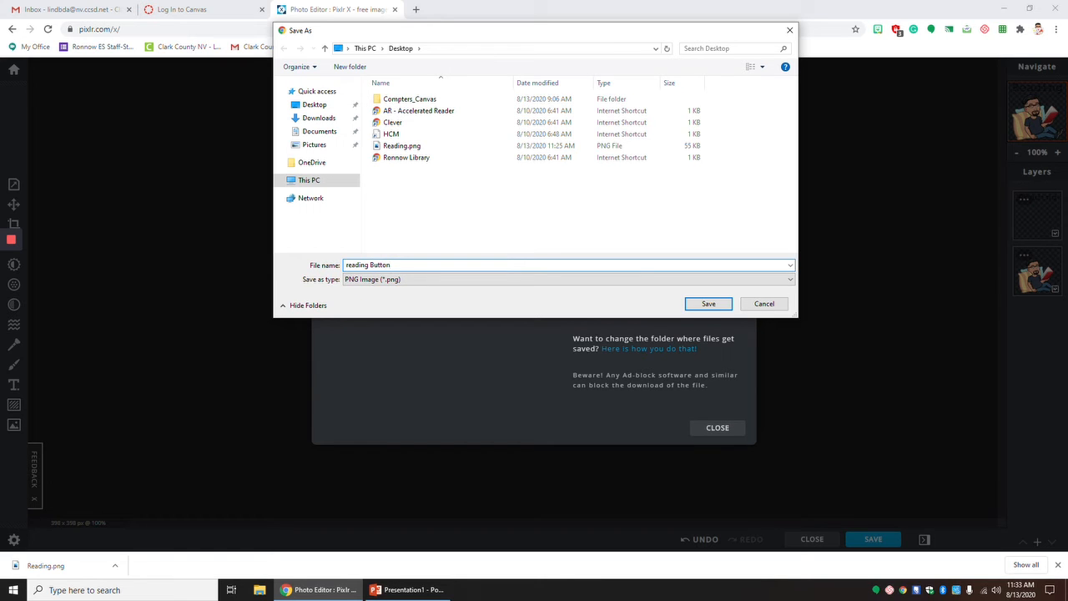
{"action": "left_click", "coordinate": [709, 304]}
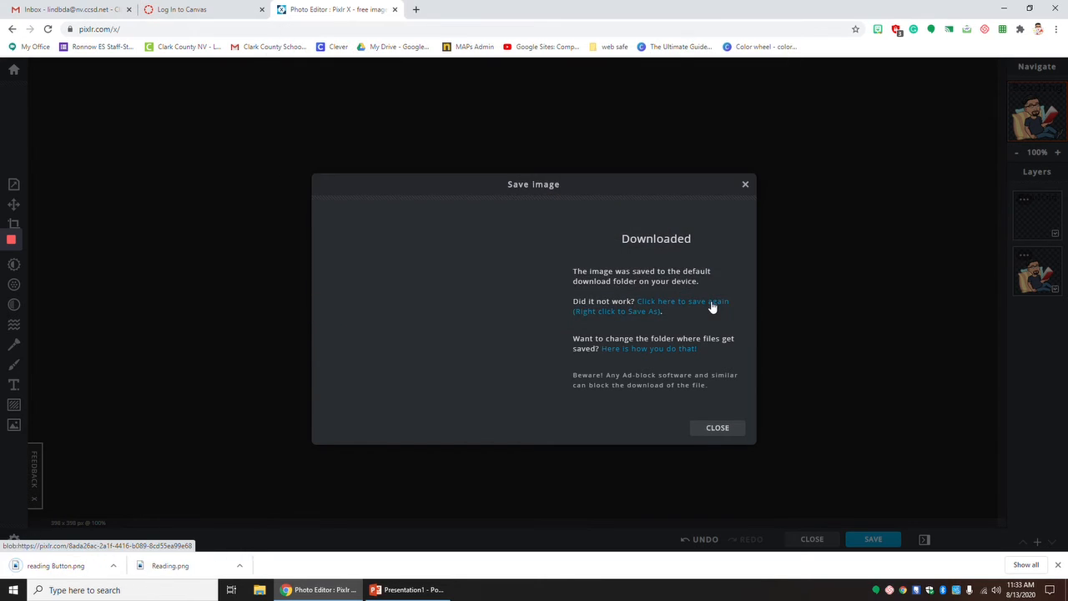
{"action": "left_click", "coordinate": [734, 428]}
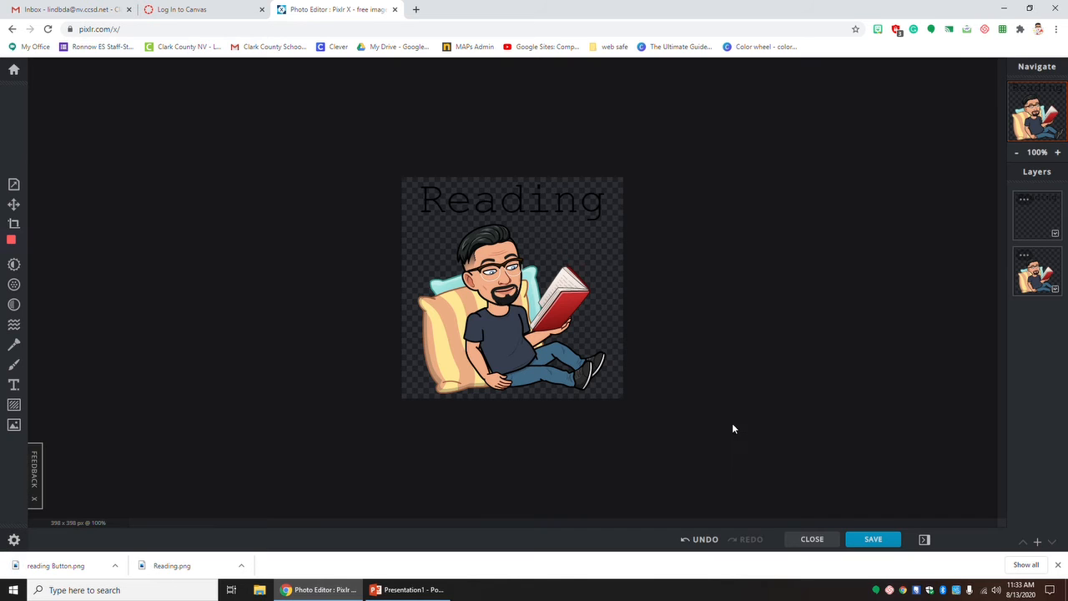
Step: Switch to Canvas, log in with the prefilled credentials and open the unpublished WKRM-Humanities course
{"action": "left_click", "coordinate": [152, 12]}
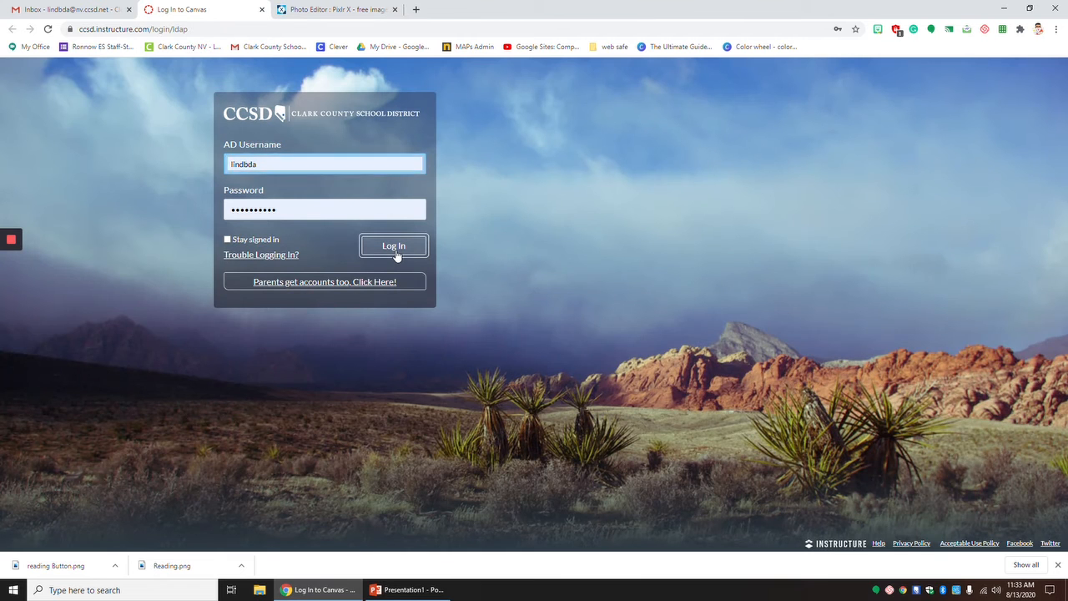
{"action": "left_click", "coordinate": [397, 253]}
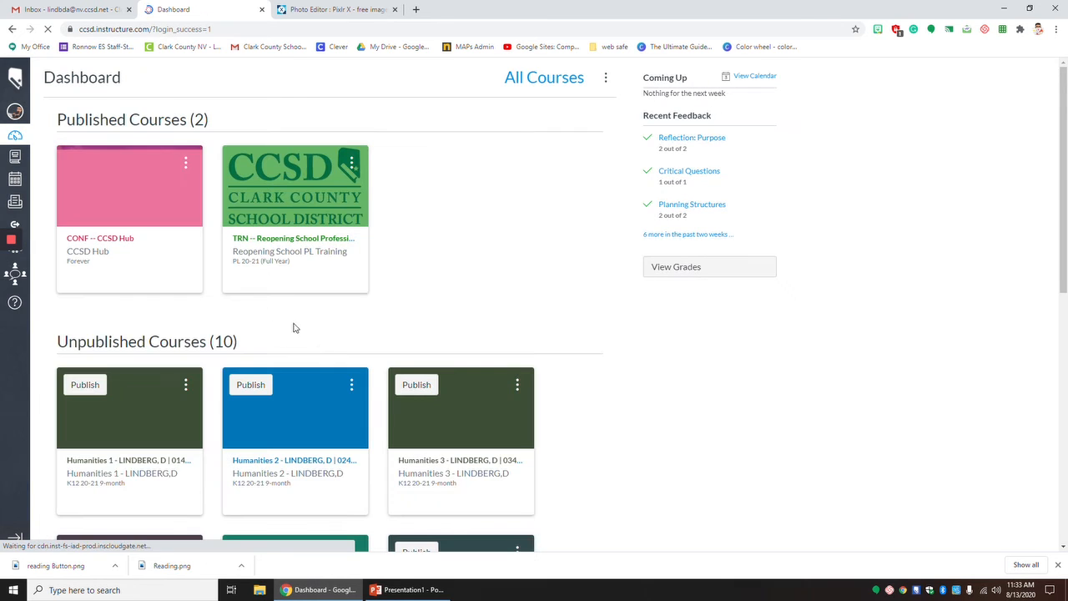
{"action": "scroll", "coordinate": [230, 348], "scroll_direction": "down", "scroll_amount": 5}
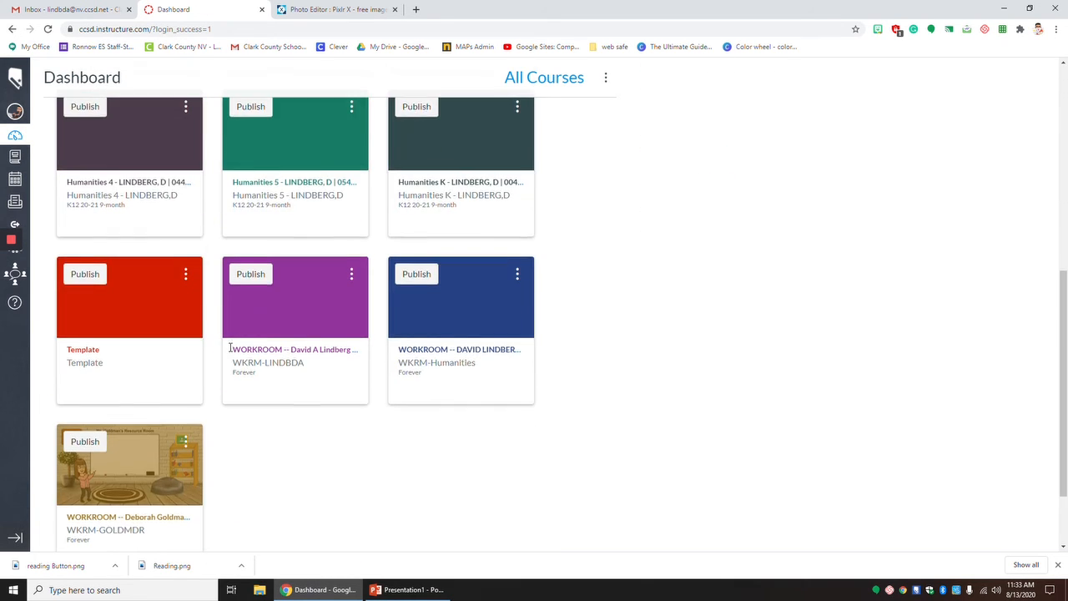
{"action": "scroll", "coordinate": [313, 424], "scroll_direction": "down", "scroll_amount": 1}
{"action": "scroll", "coordinate": [448, 401], "scroll_direction": "up", "scroll_amount": 2}
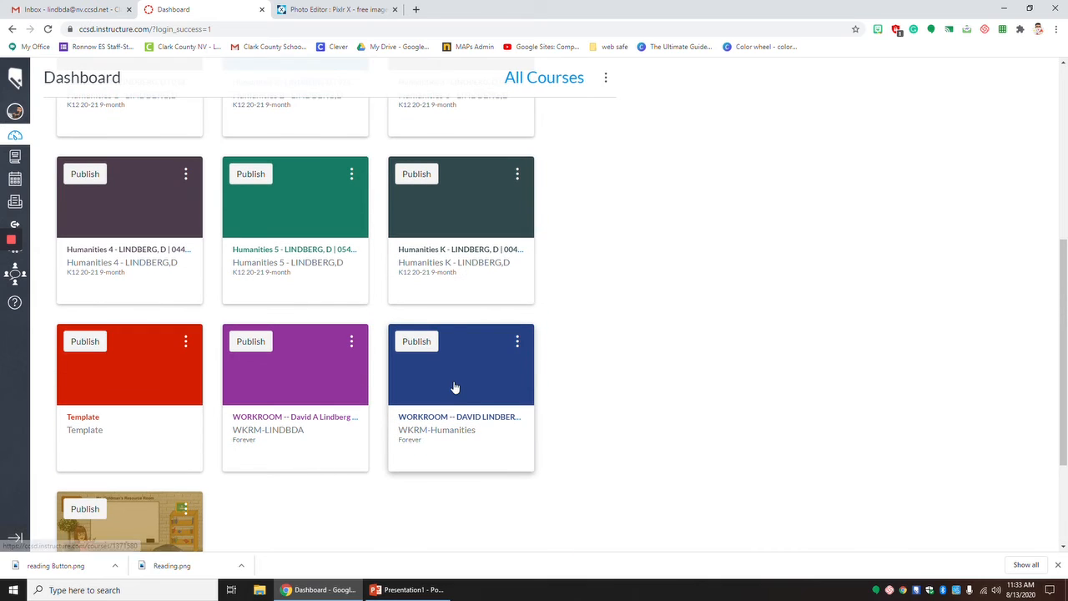
{"action": "left_click", "coordinate": [440, 401]}
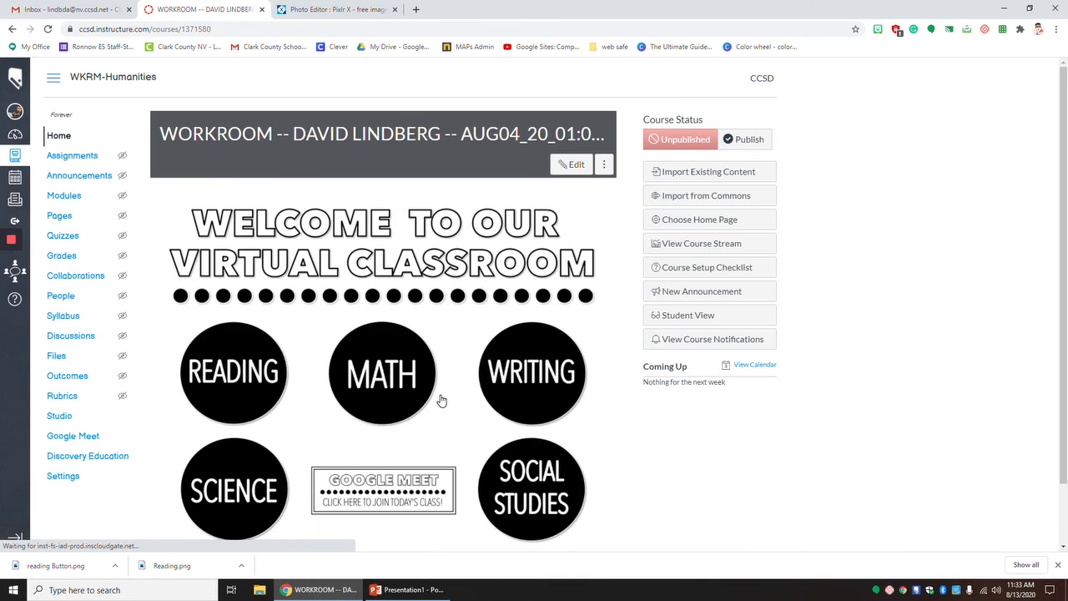
Step: Open the course home page for editing without loading the auto-saved content, and enlarge the editor area to reach the subject buttons
{"action": "left_click", "coordinate": [573, 164]}
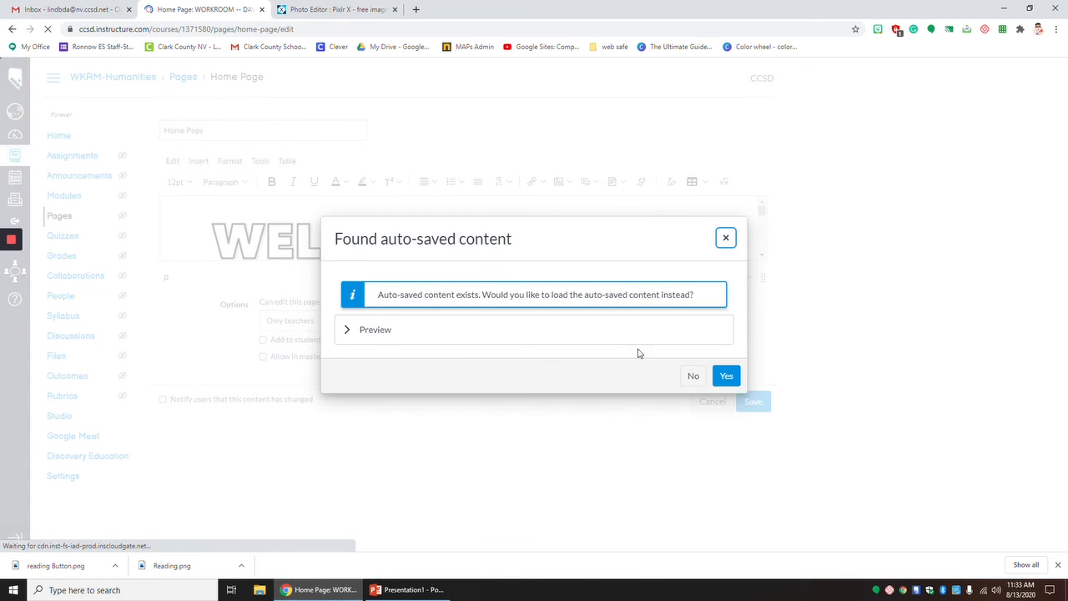
{"action": "left_click", "coordinate": [687, 377]}
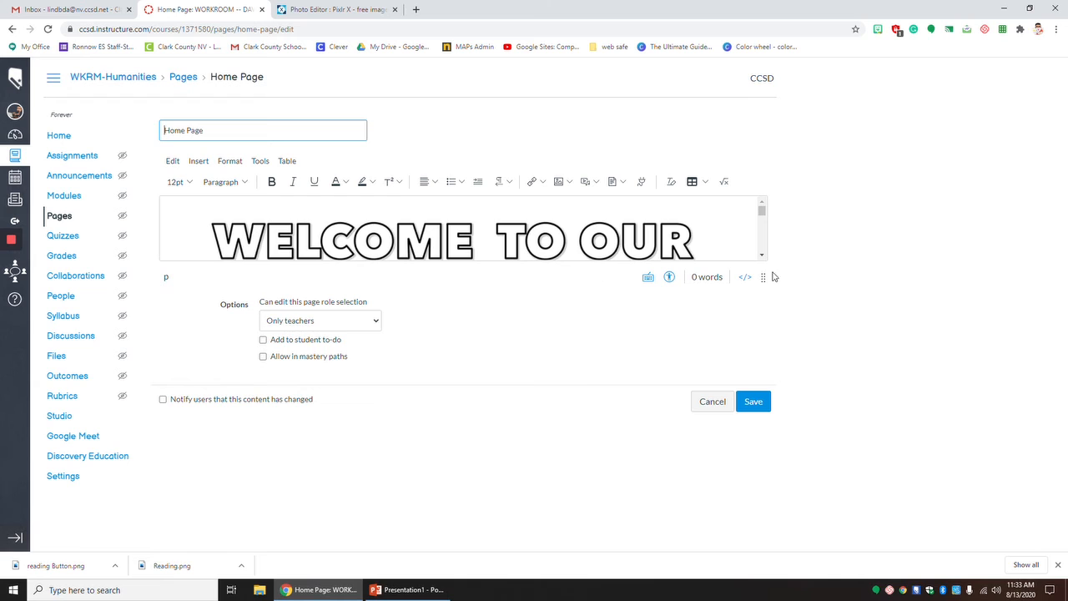
{"action": "left_click_drag", "start_coordinate": [764, 277], "coordinate": [763, 480]}
{"action": "scroll", "coordinate": [262, 273], "scroll_direction": "down", "scroll_amount": 2}
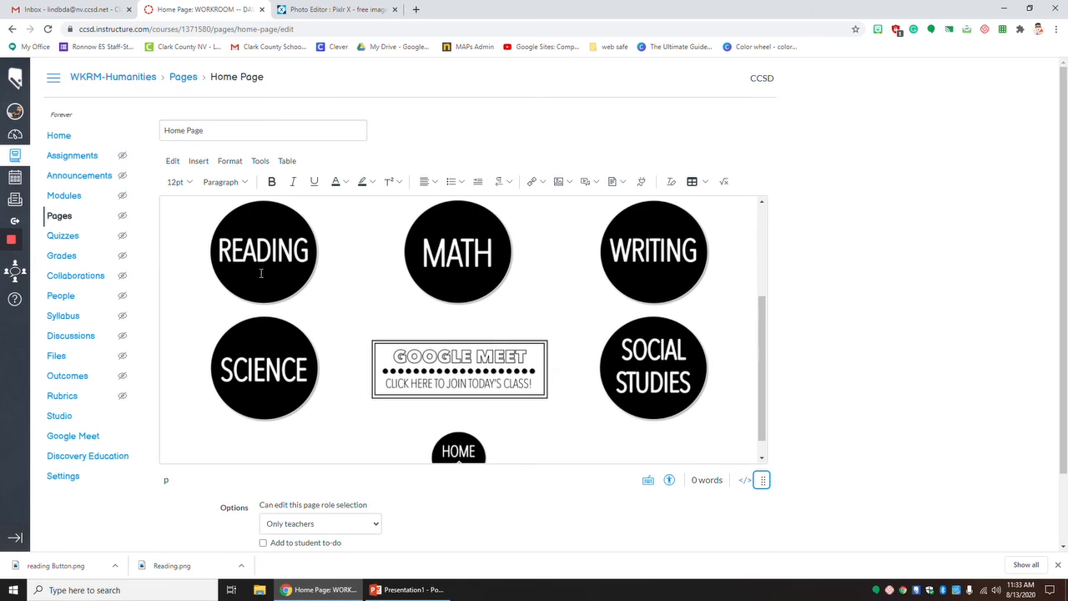
Step: Replace the black READING circle in the home page's button table with "reading Button.png" uploaded from the Desktop
{"action": "left_click", "coordinate": [260, 258]}
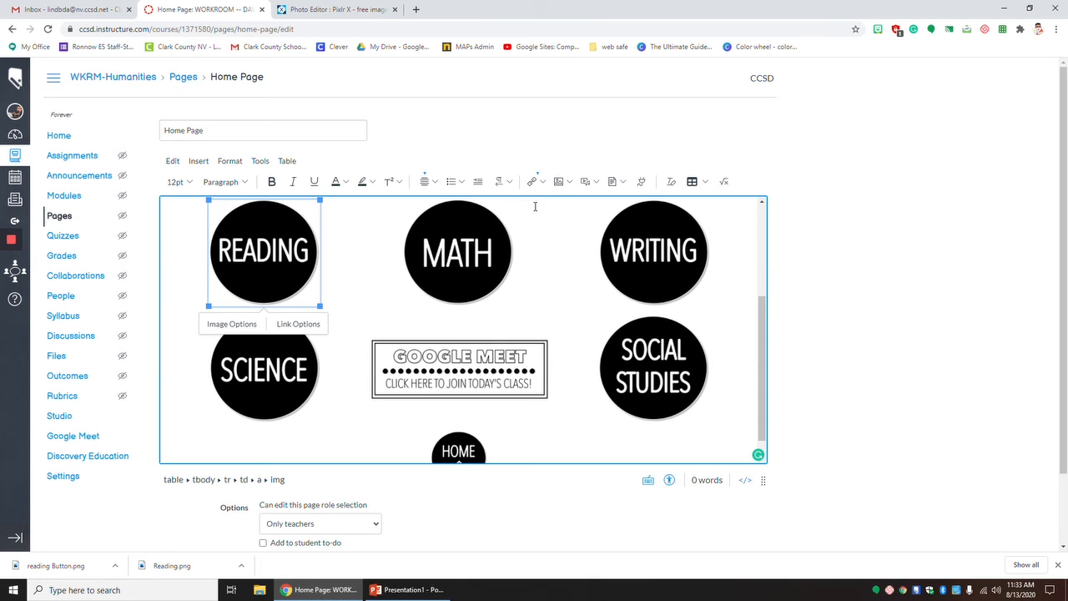
{"action": "key", "text": "Delete"}
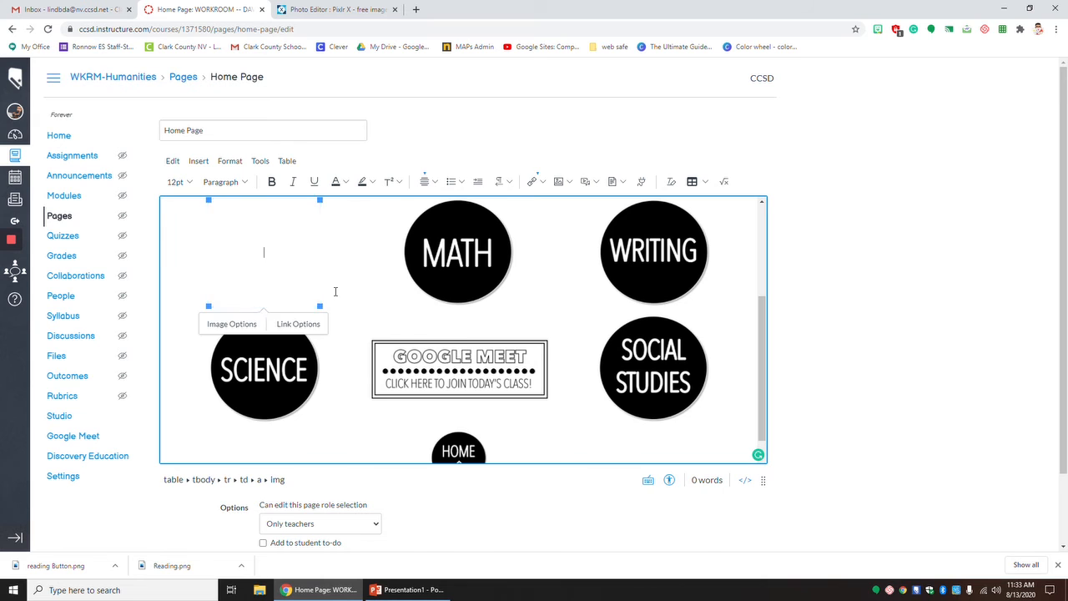
{"action": "left_click", "coordinate": [570, 184]}
{"action": "left_click", "coordinate": [572, 203]}
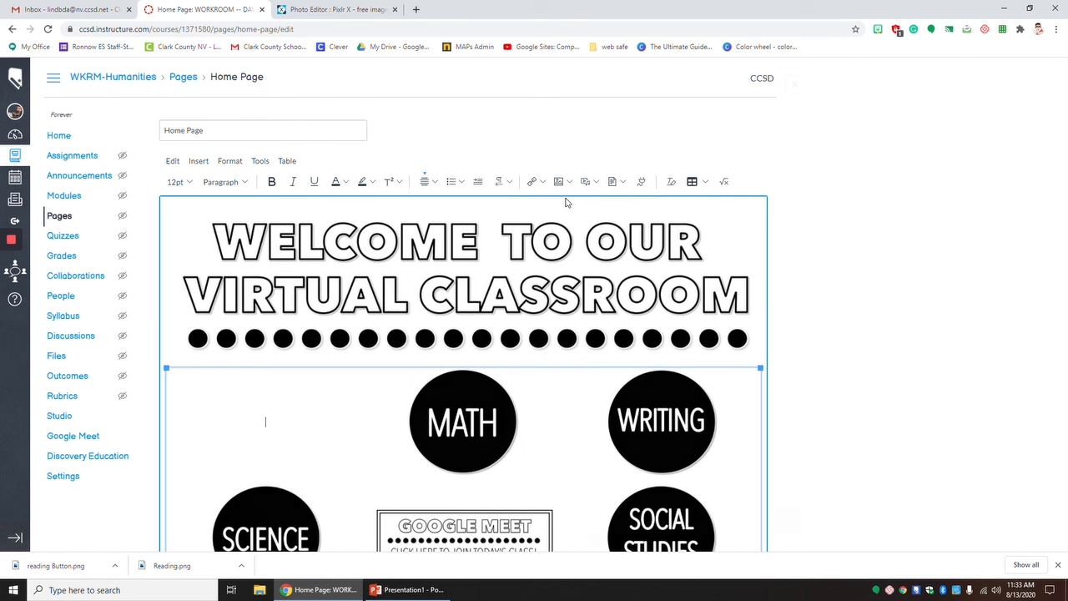
{"action": "left_click", "coordinate": [447, 302]}
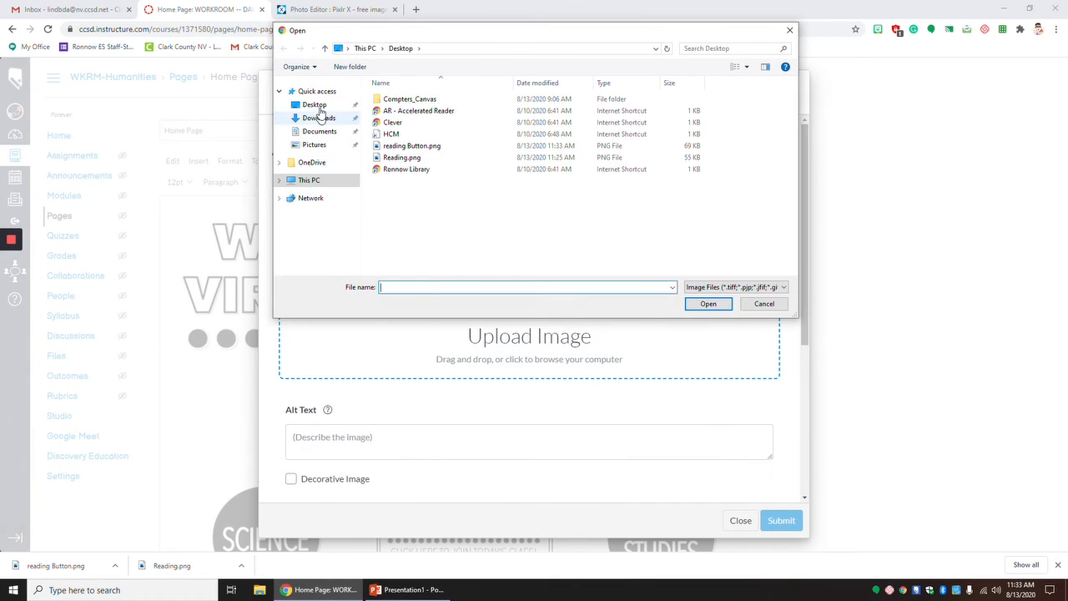
{"action": "left_click", "coordinate": [408, 145]}
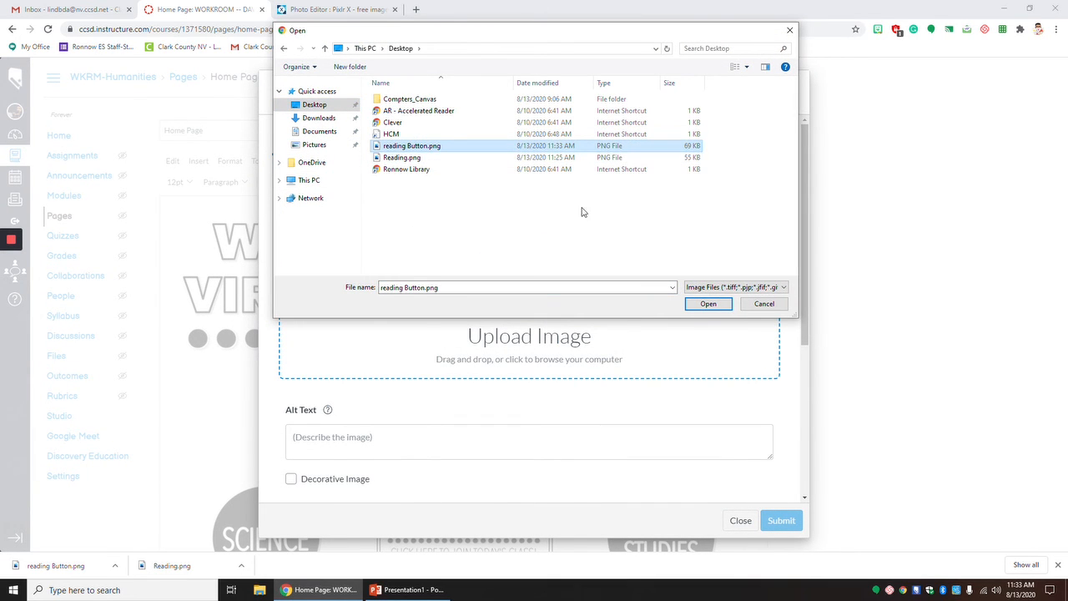
{"action": "left_click", "coordinate": [707, 304]}
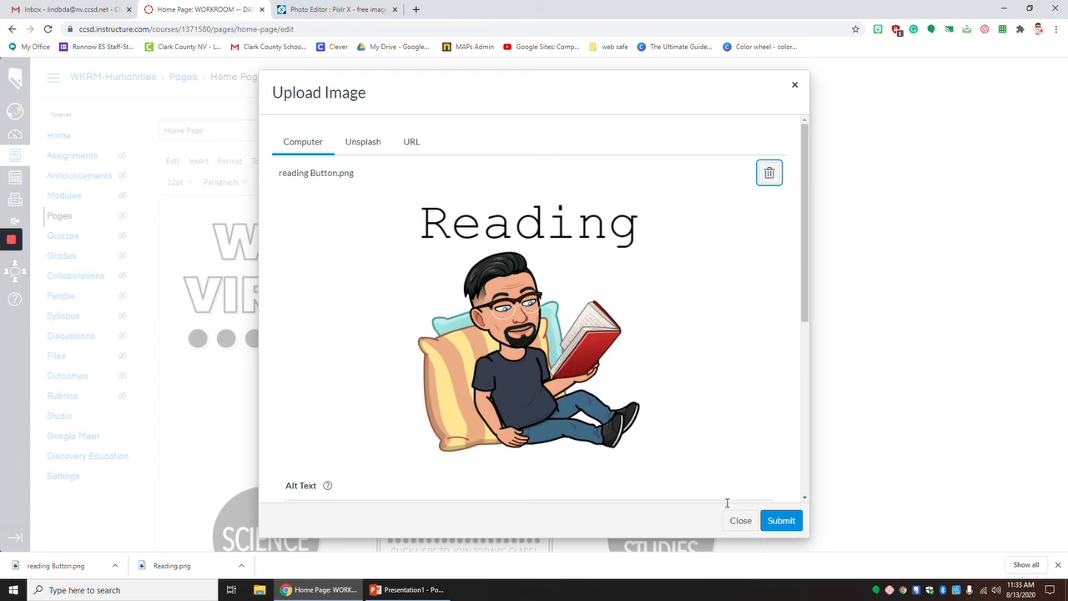
{"action": "left_click", "coordinate": [782, 520]}
Step: Set the uploaded Reading image's size to Small (200 x 200 px) in its image options
{"action": "scroll", "coordinate": [740, 484], "scroll_direction": "down", "scroll_amount": 1}
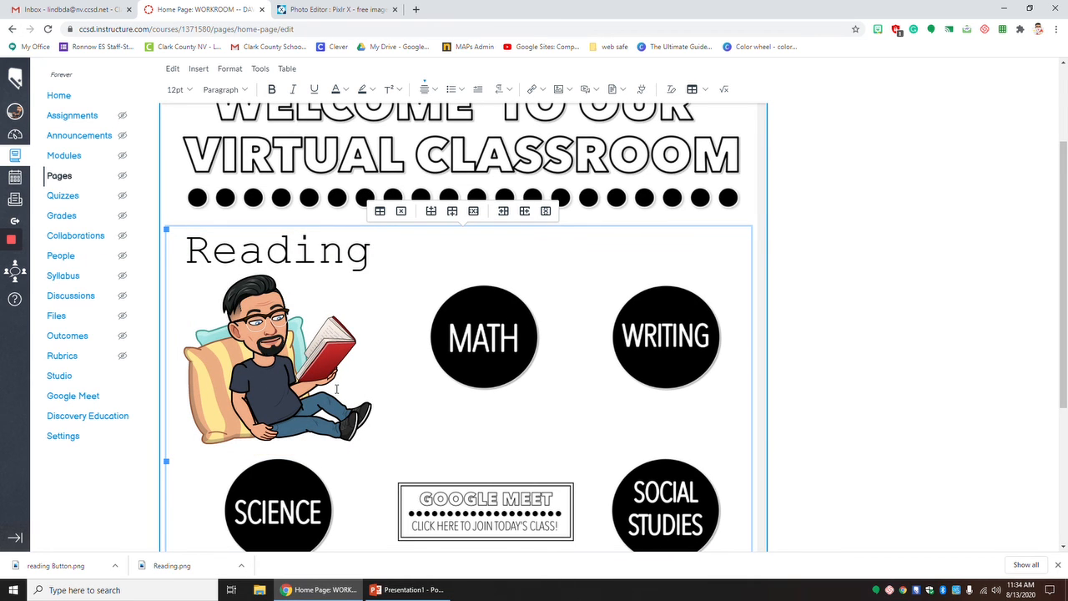
{"action": "left_click", "coordinate": [245, 348]}
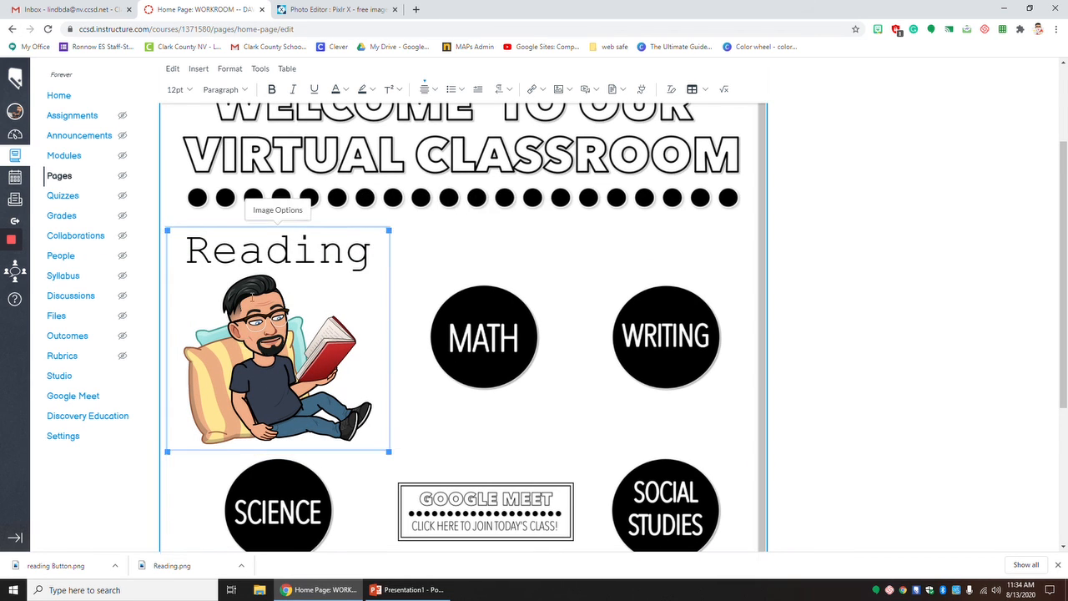
{"action": "left_click", "coordinate": [278, 209]}
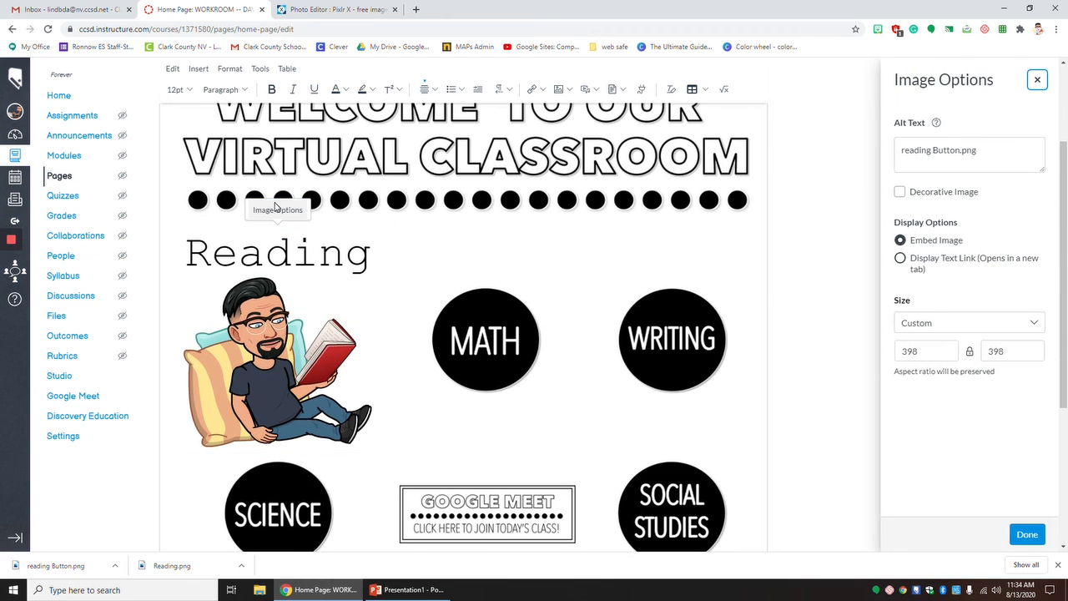
{"action": "left_click", "coordinate": [1040, 328]}
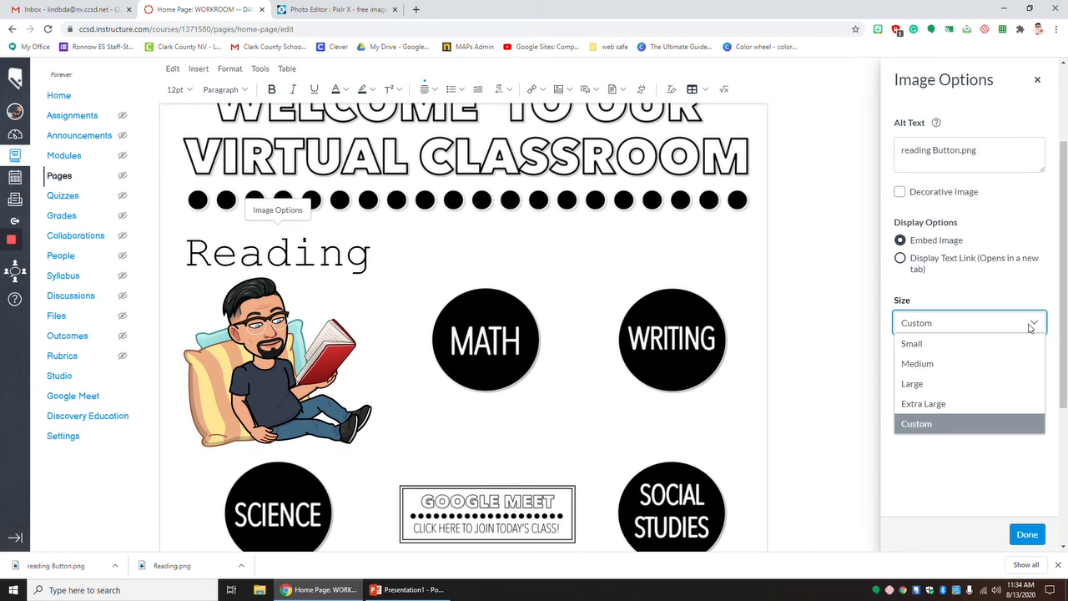
{"action": "left_click", "coordinate": [956, 344]}
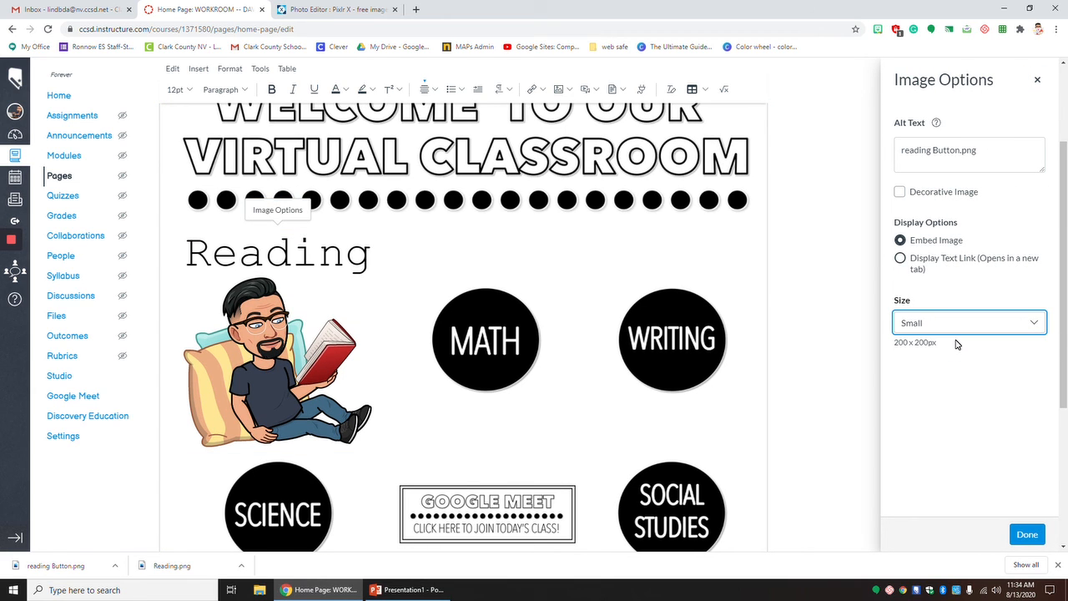
{"action": "left_click", "coordinate": [1028, 536]}
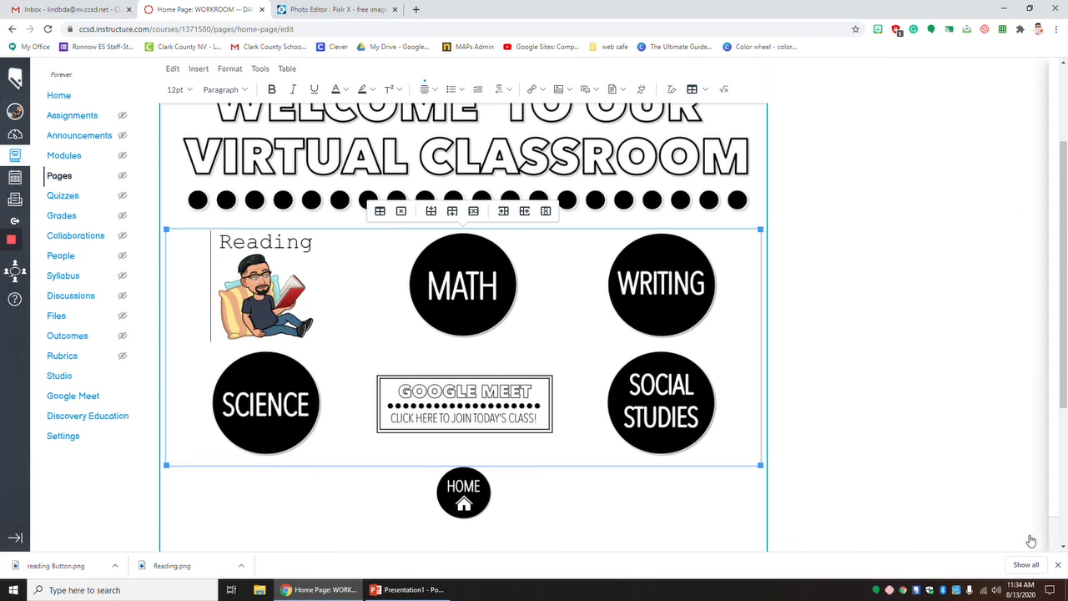